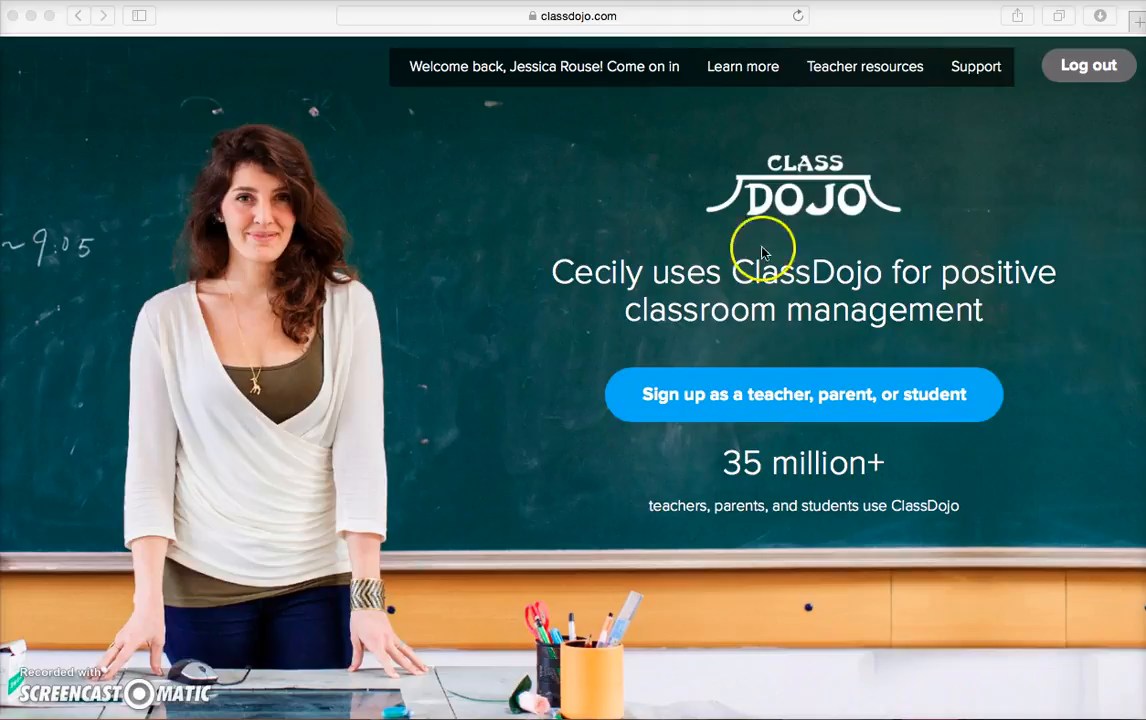
Bring the Safari window showing the ClassDojo home page to the front.
left_click(655, 77)
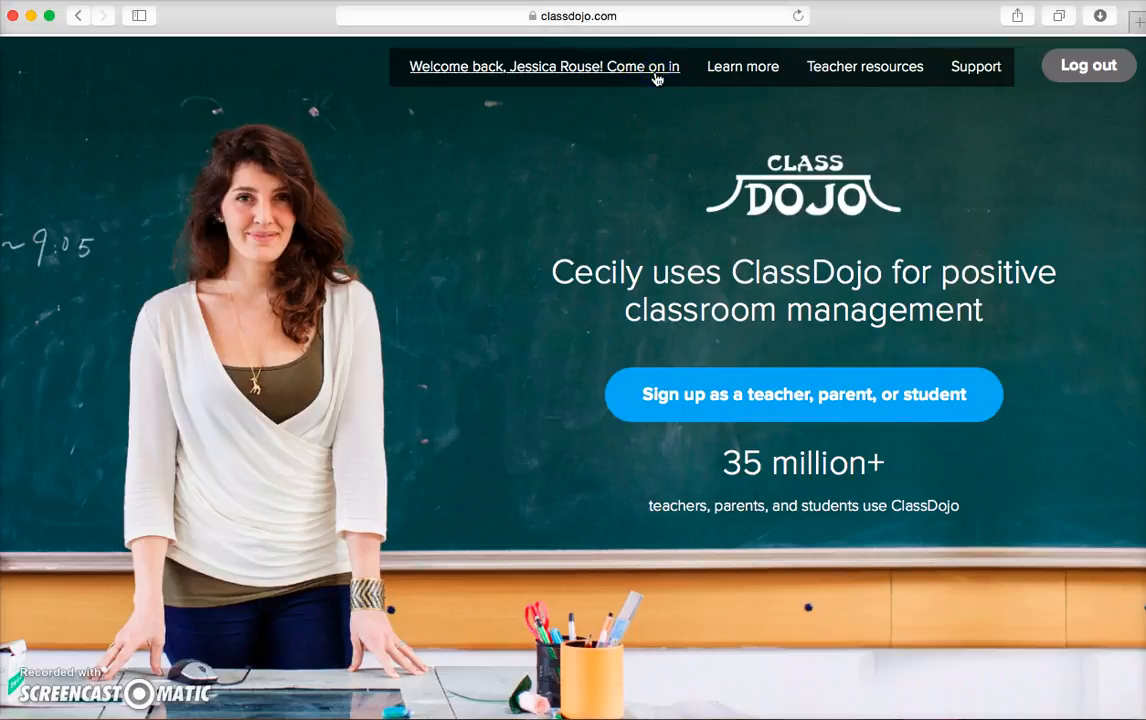
Enter the signed-in teacher account from the 'Welcome back' link.
left_click(656, 77)
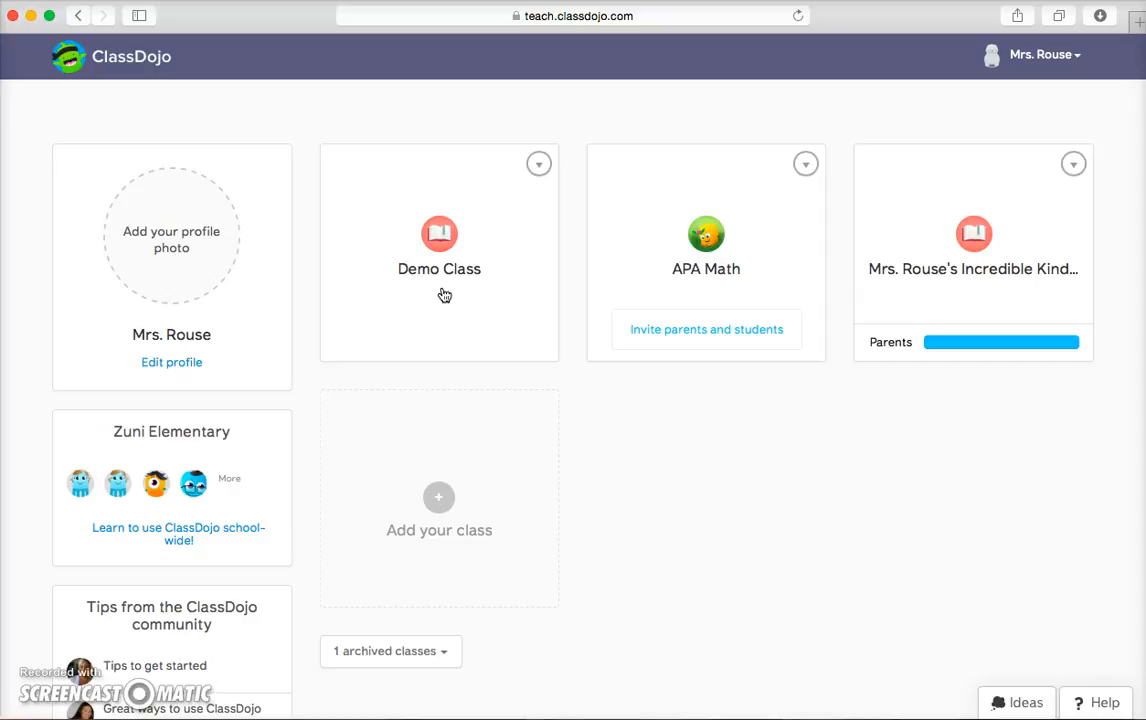
Create a class named 'Science Class' with the DNA icon for 9th Grade.
left_click(440, 499)
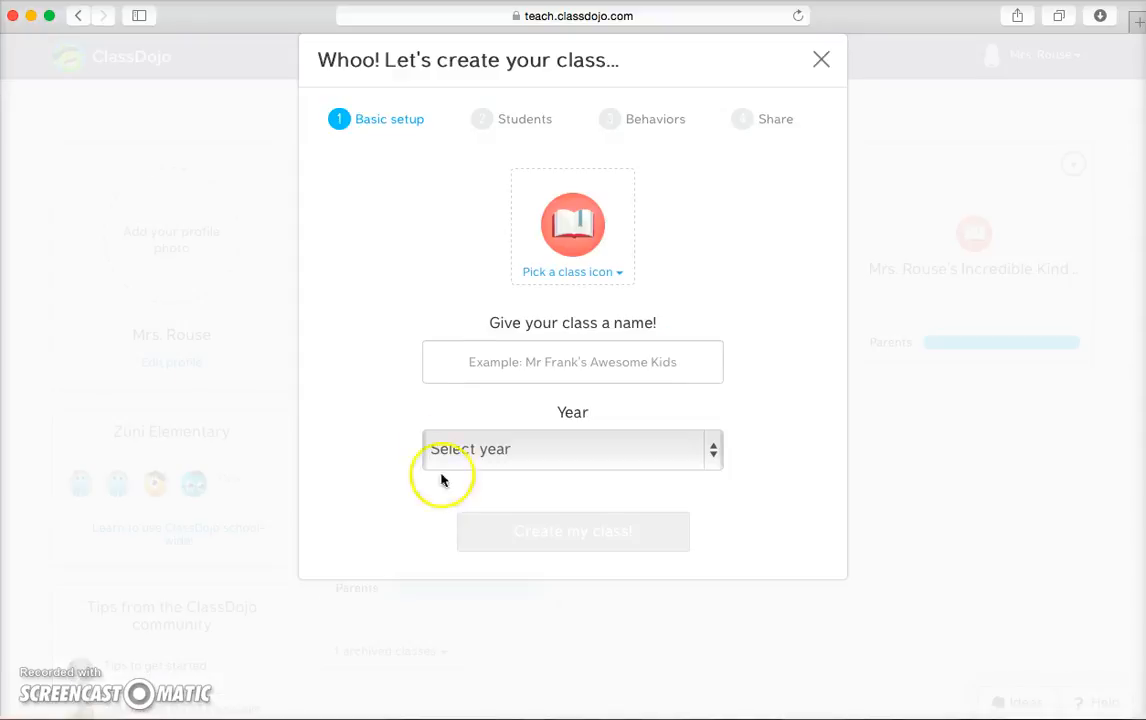
left_click(567, 272)
left_click(572, 319)
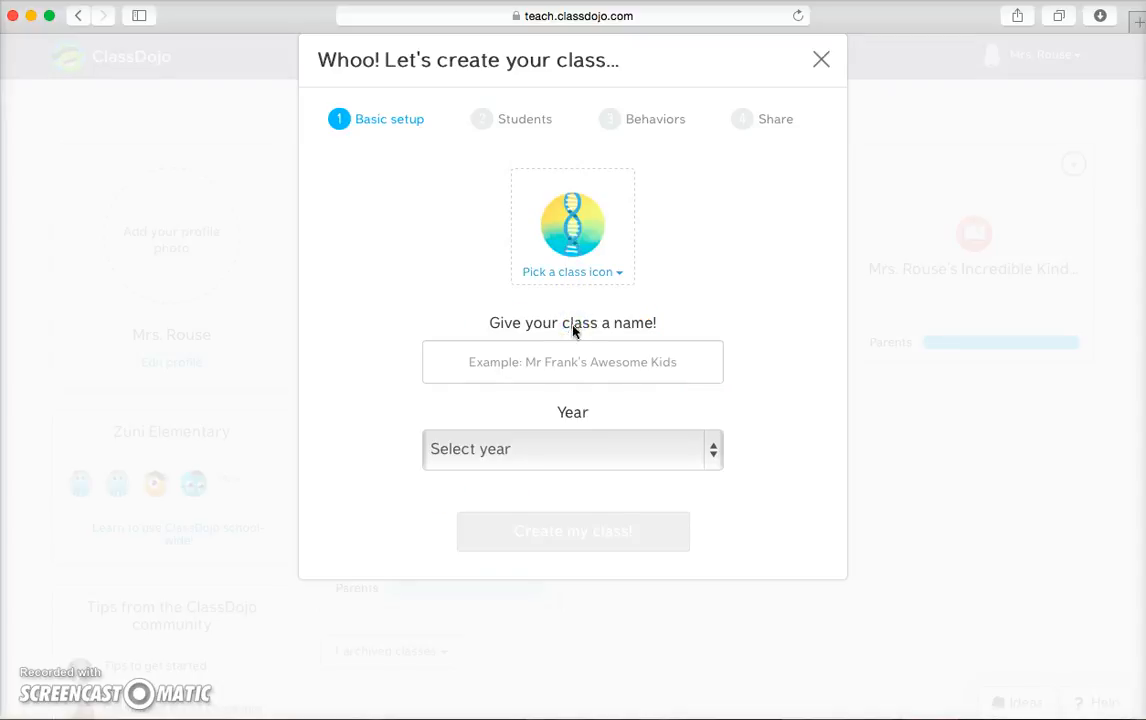
left_click(573, 361)
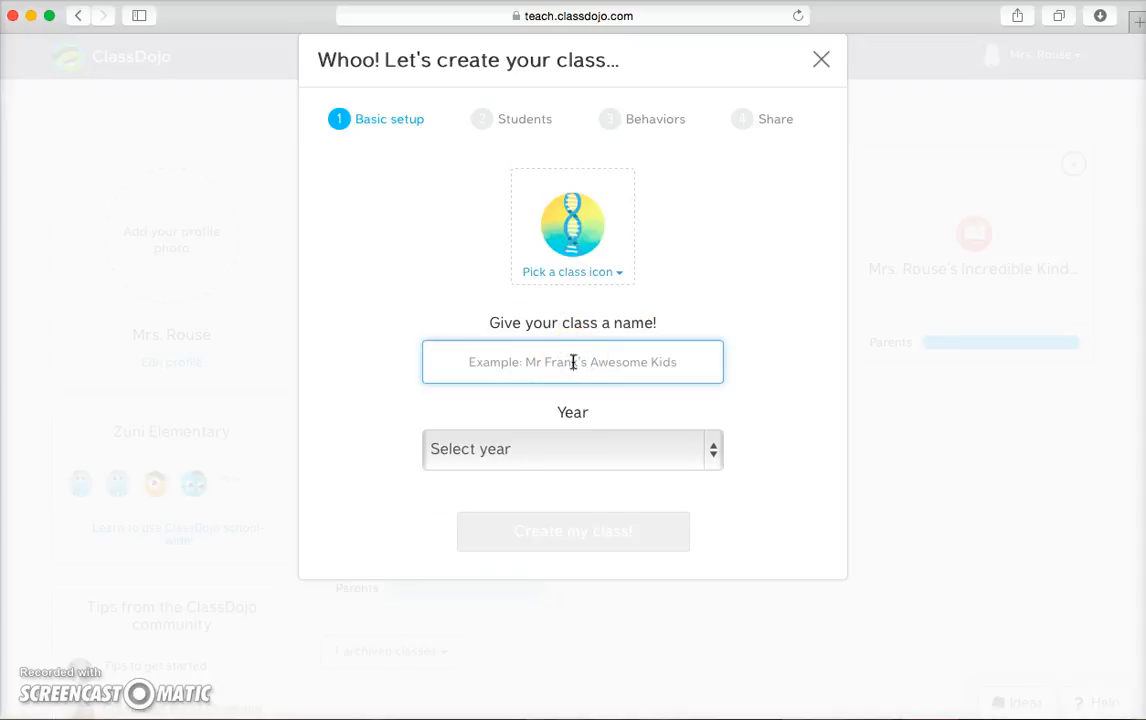
type("Science Class")
left_click(602, 460)
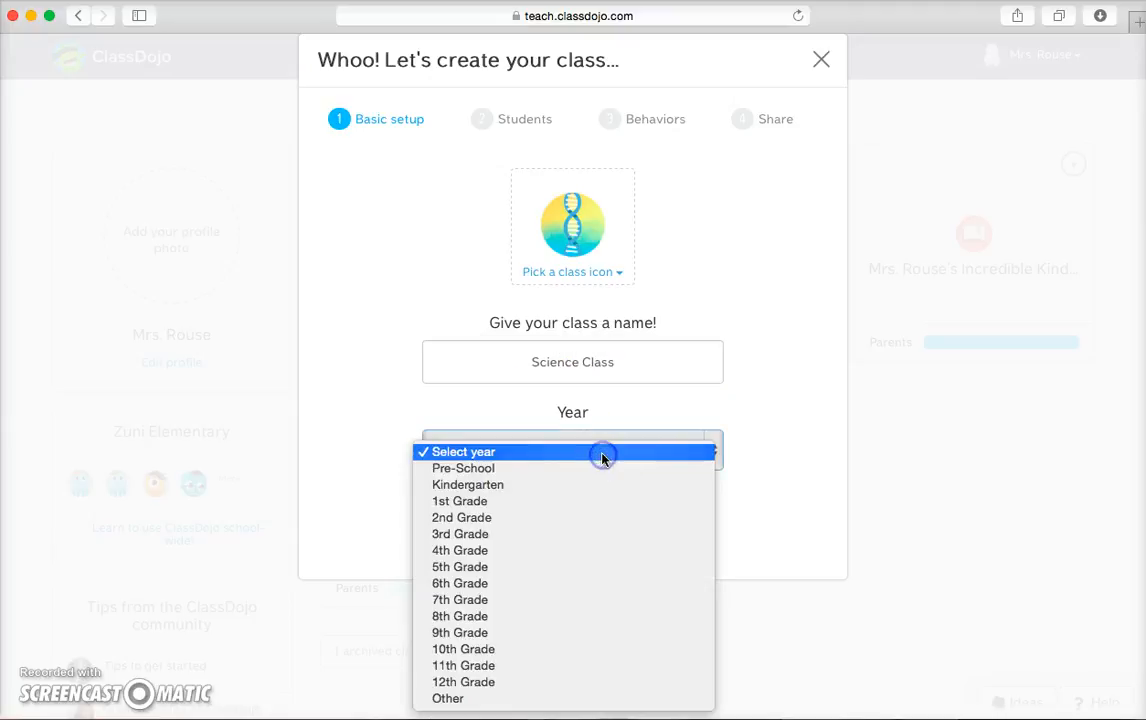
left_click(564, 634)
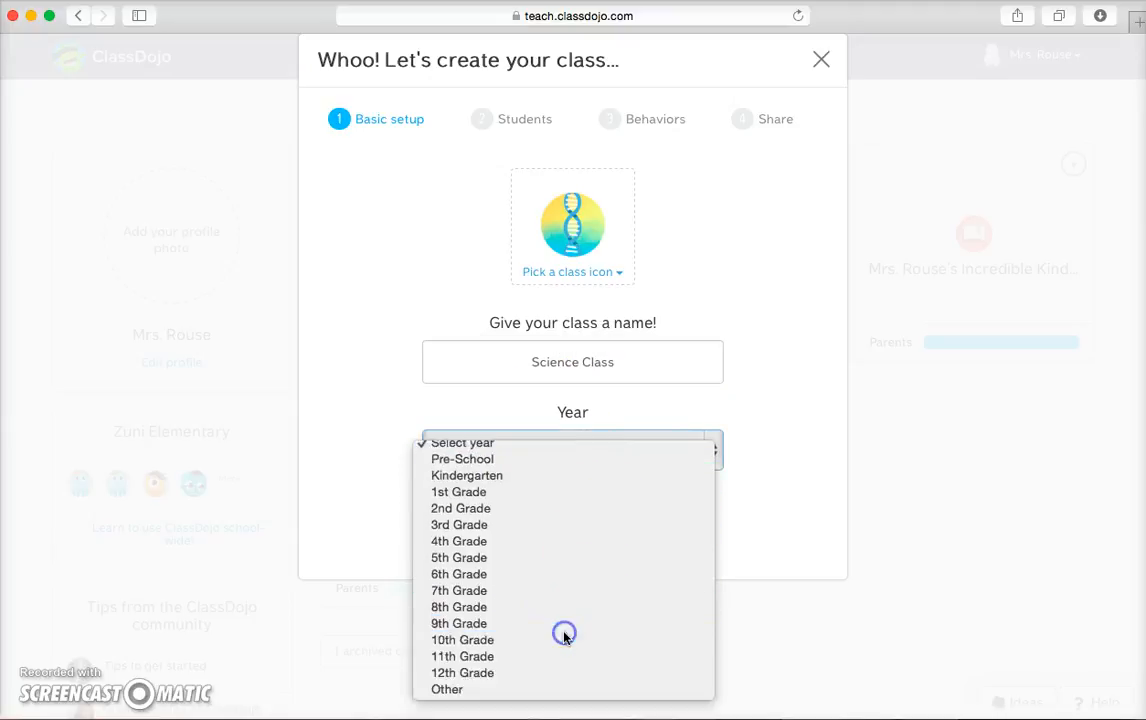
left_click(575, 540)
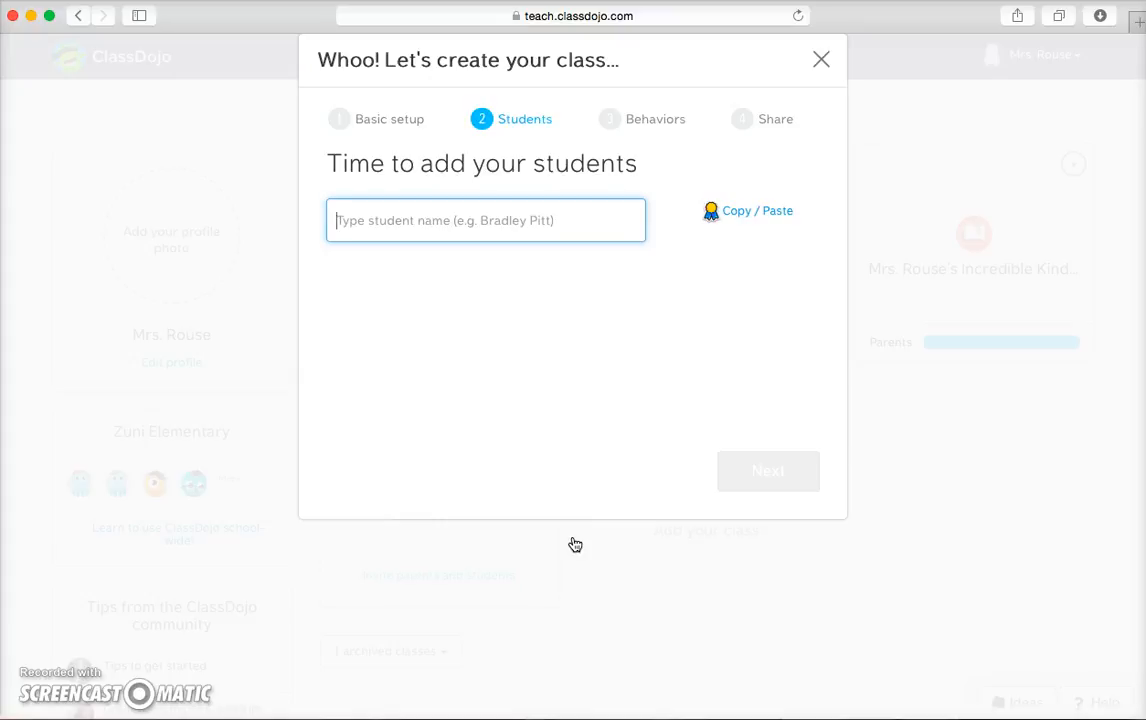
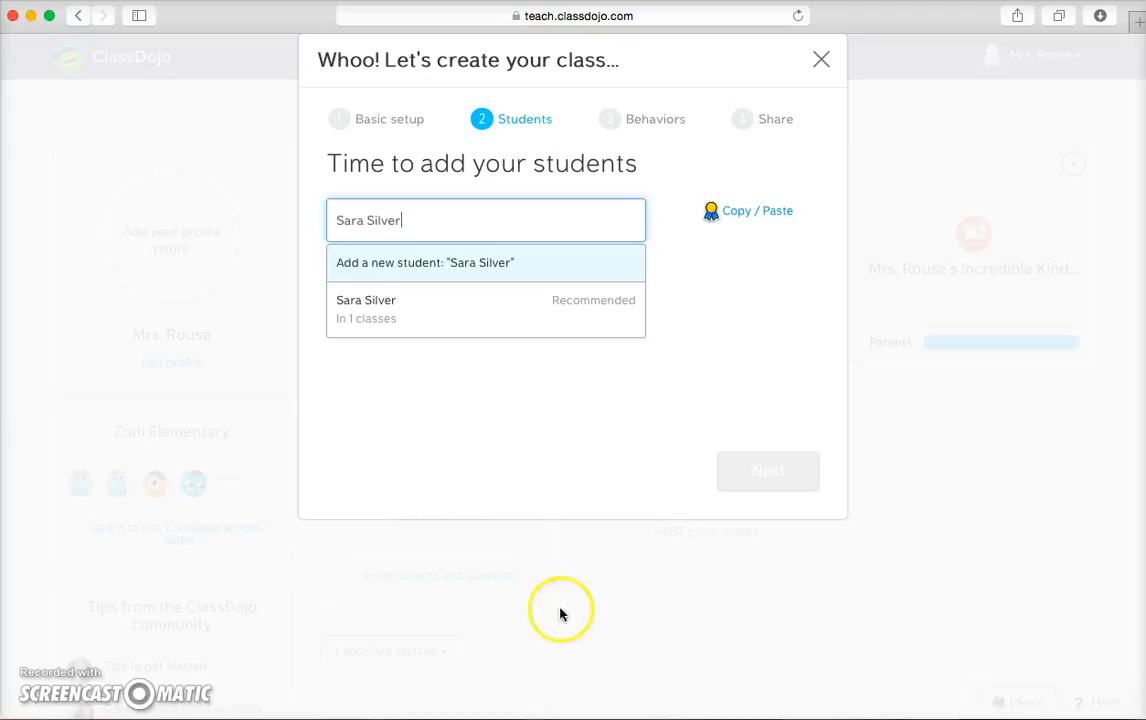
Add four students to the roster by entering each student's full name.
left_click(424, 303)
left_click(407, 223)
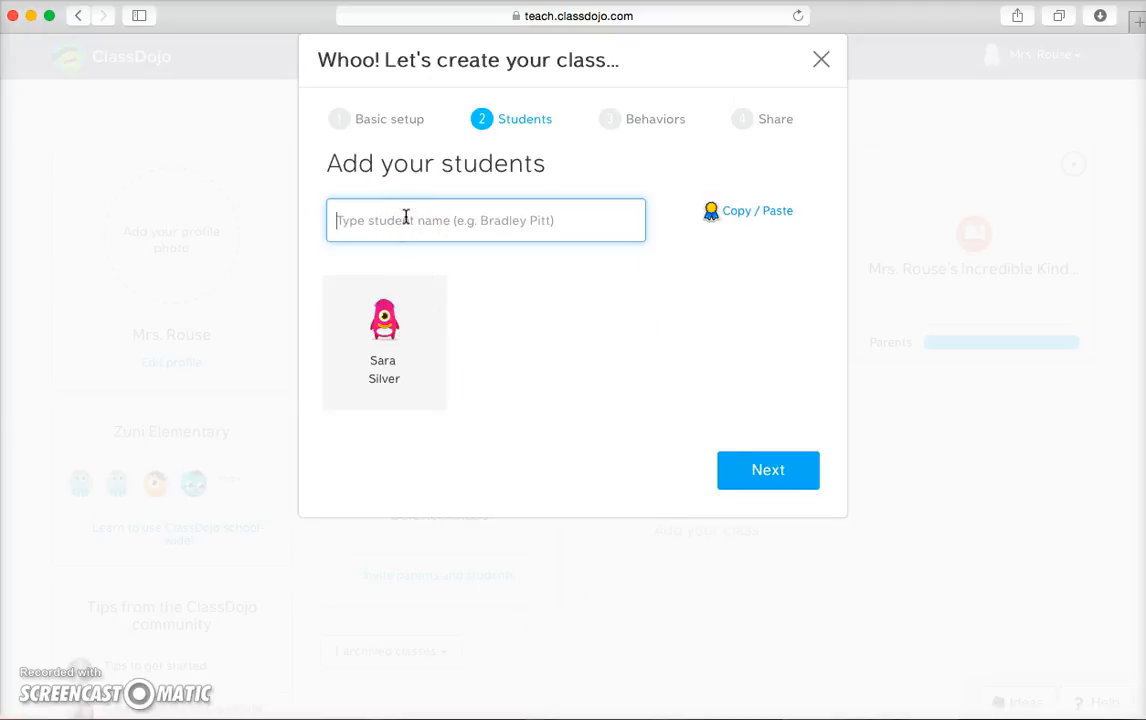
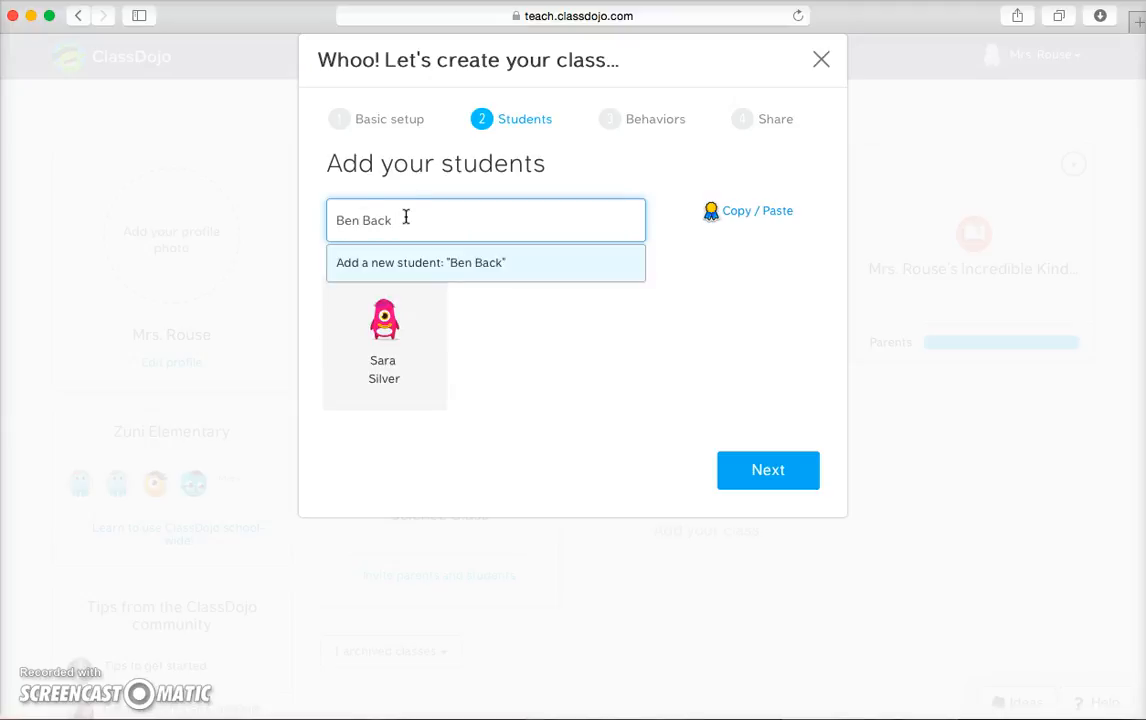
left_click(378, 260)
left_click(373, 218)
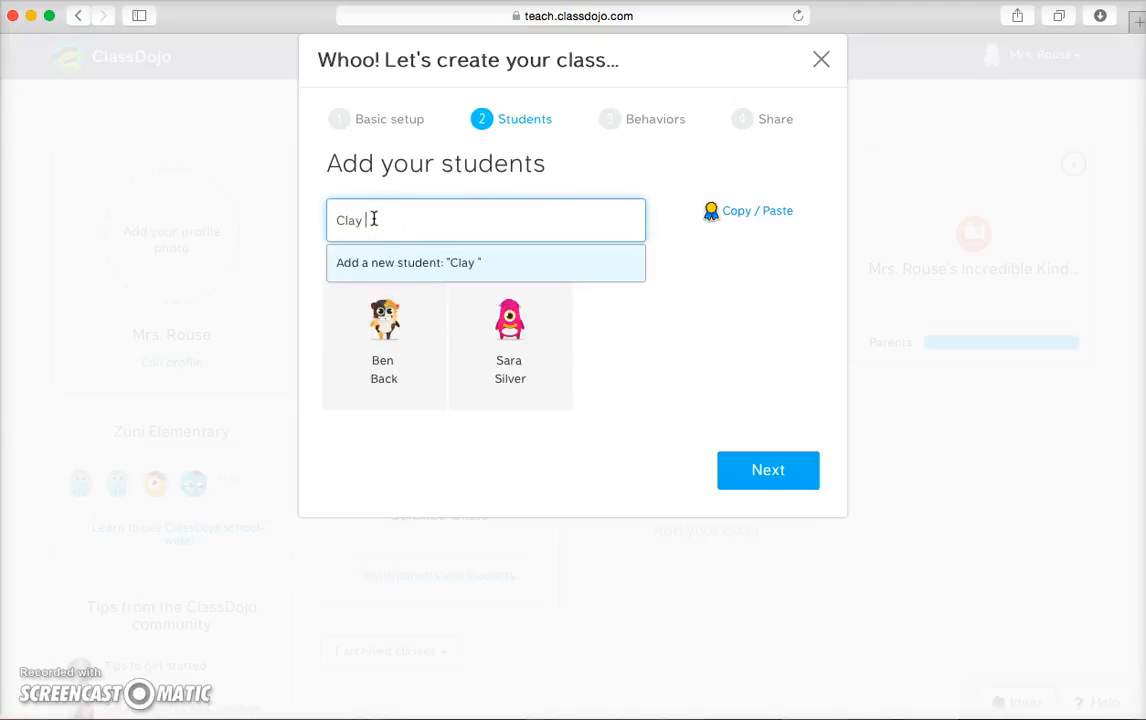
left_click(380, 256)
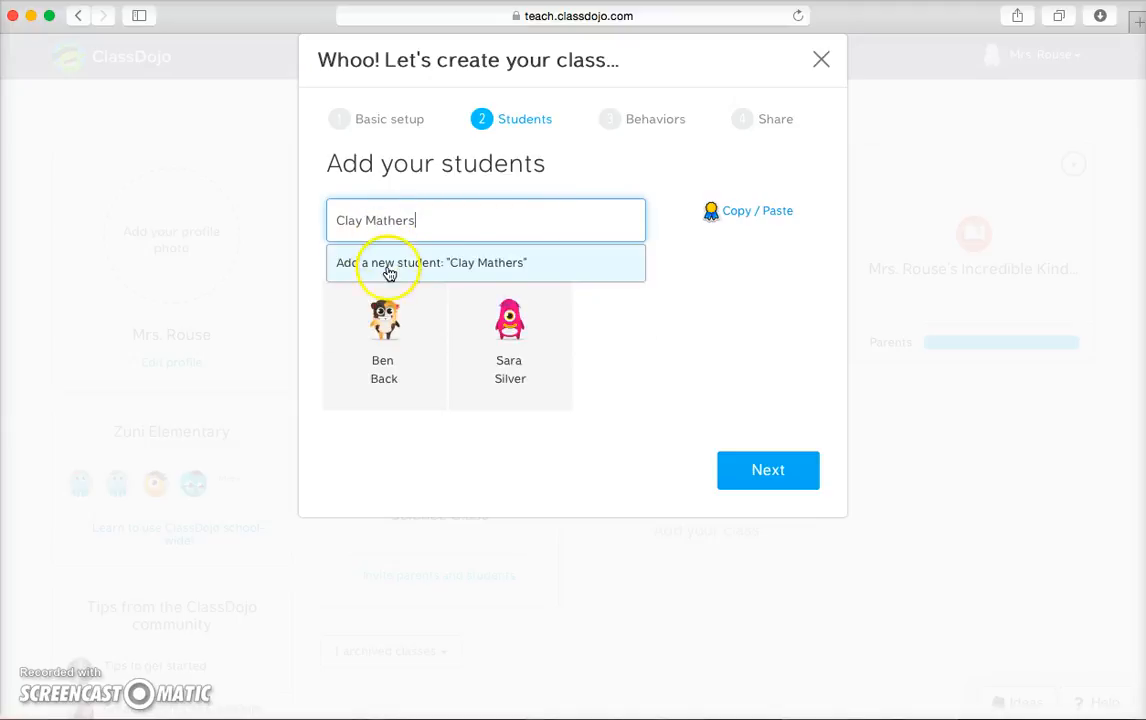
left_click(387, 220)
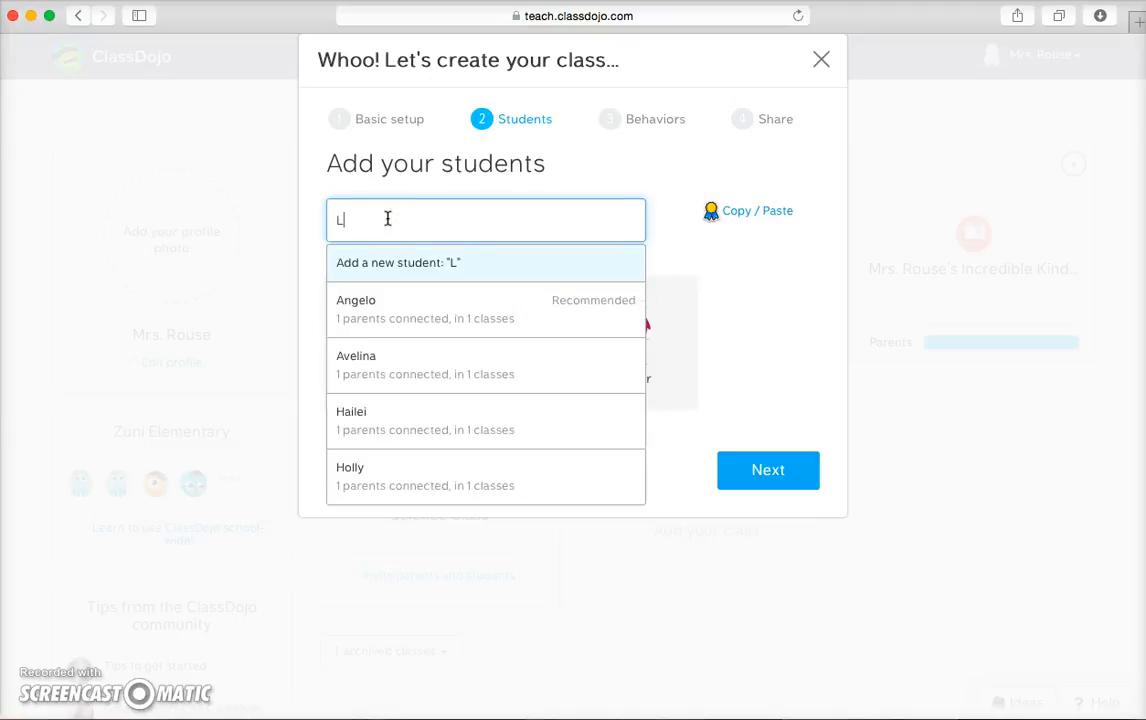
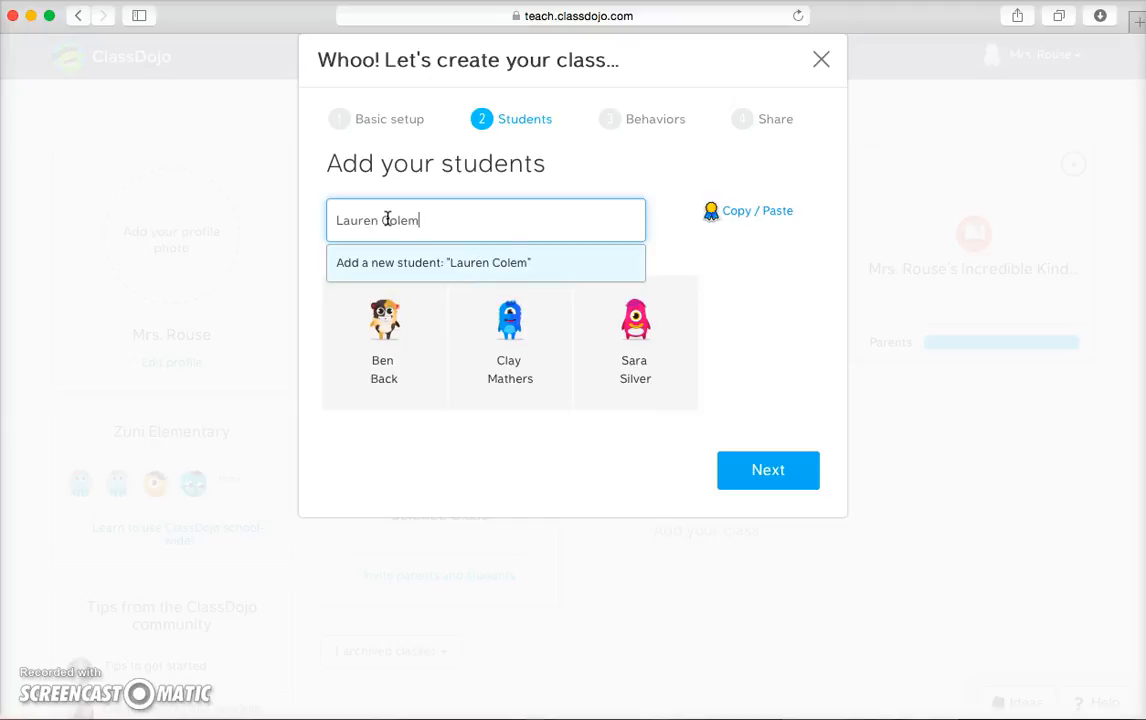
left_click(406, 262)
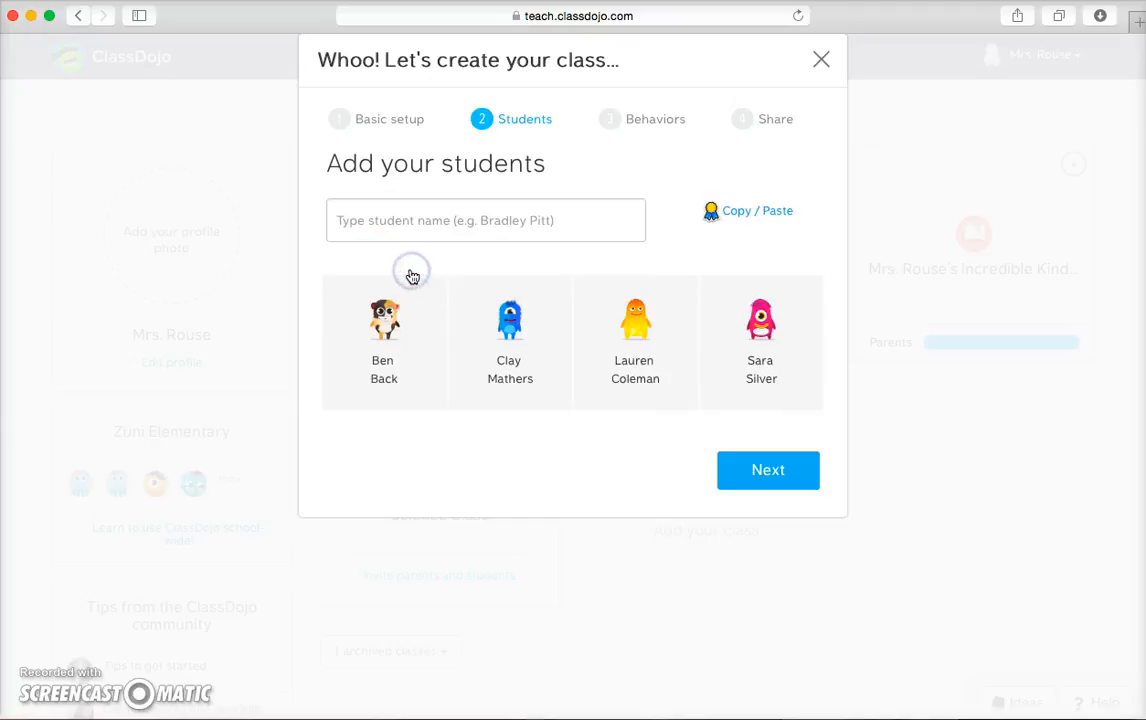
left_click(393, 325)
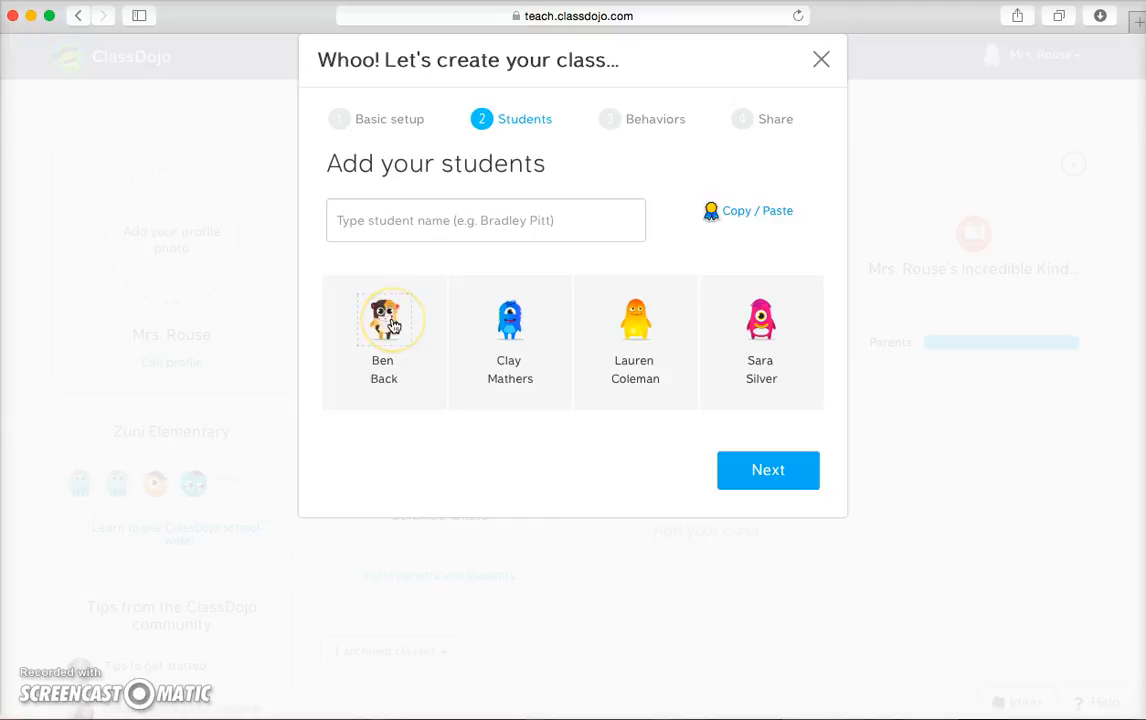
left_click(636, 342)
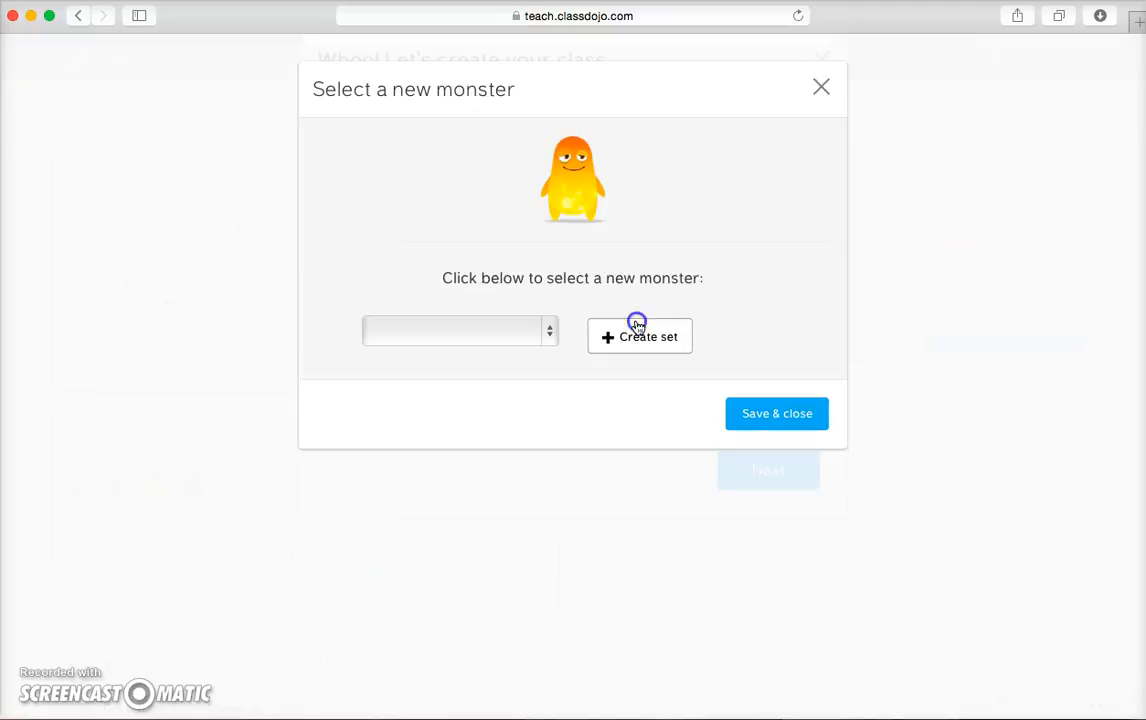
left_click(585, 484)
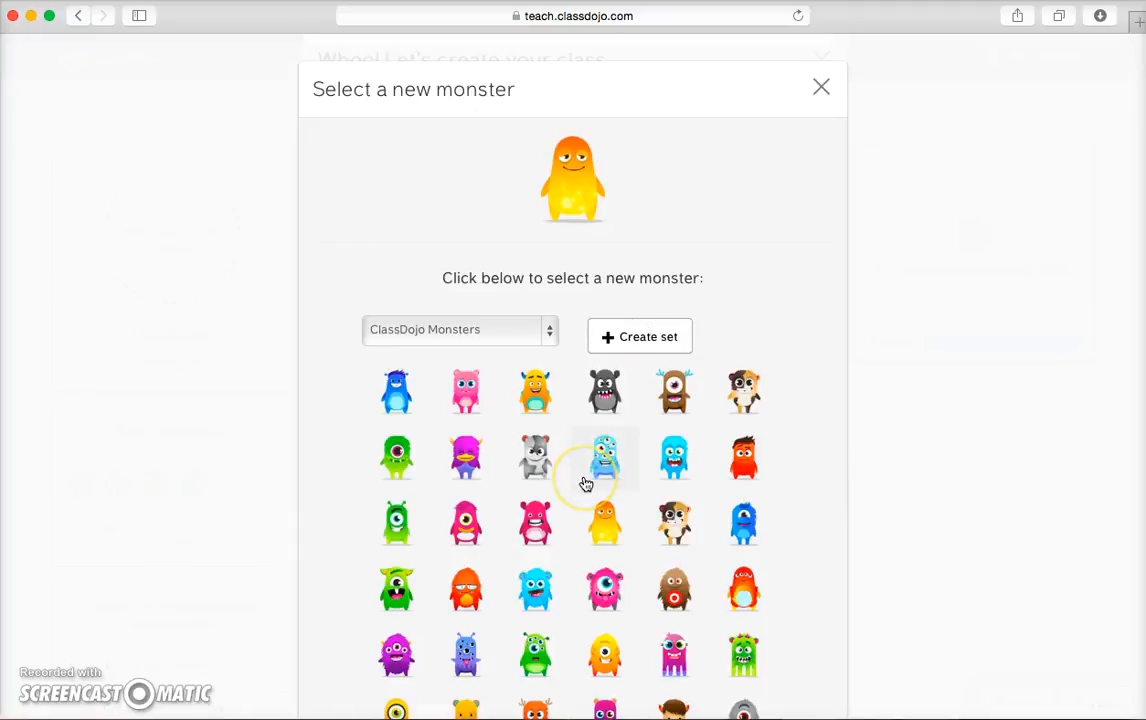
scroll(585, 484, "down", 3)
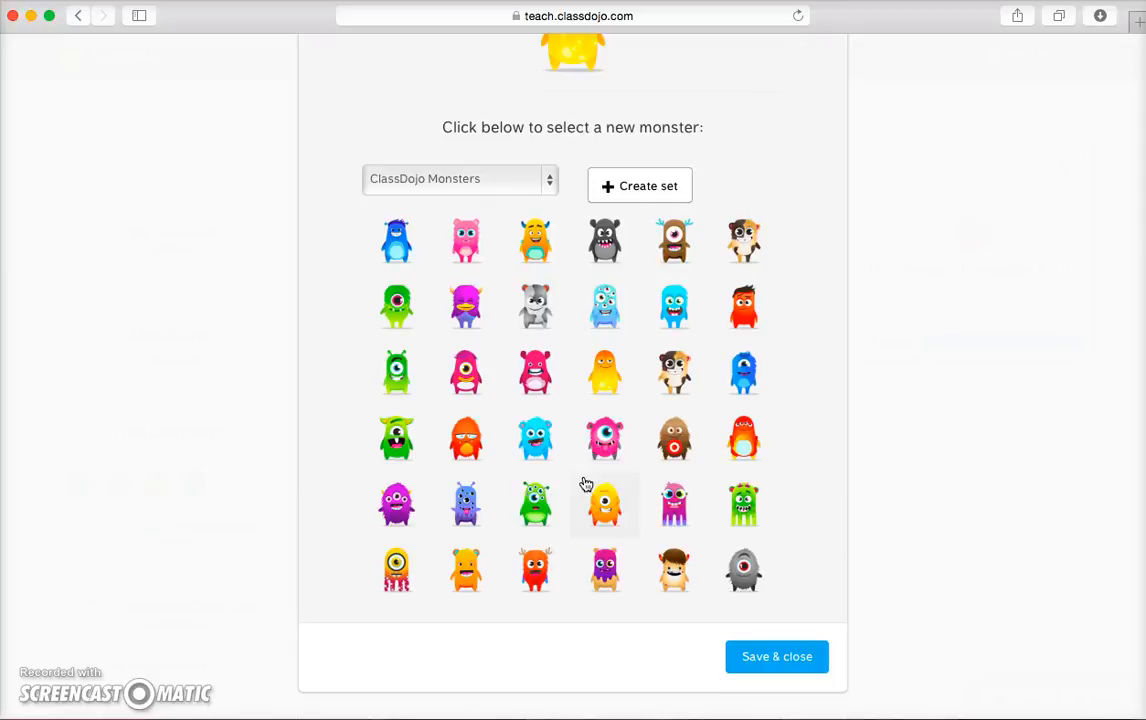
left_click(470, 378)
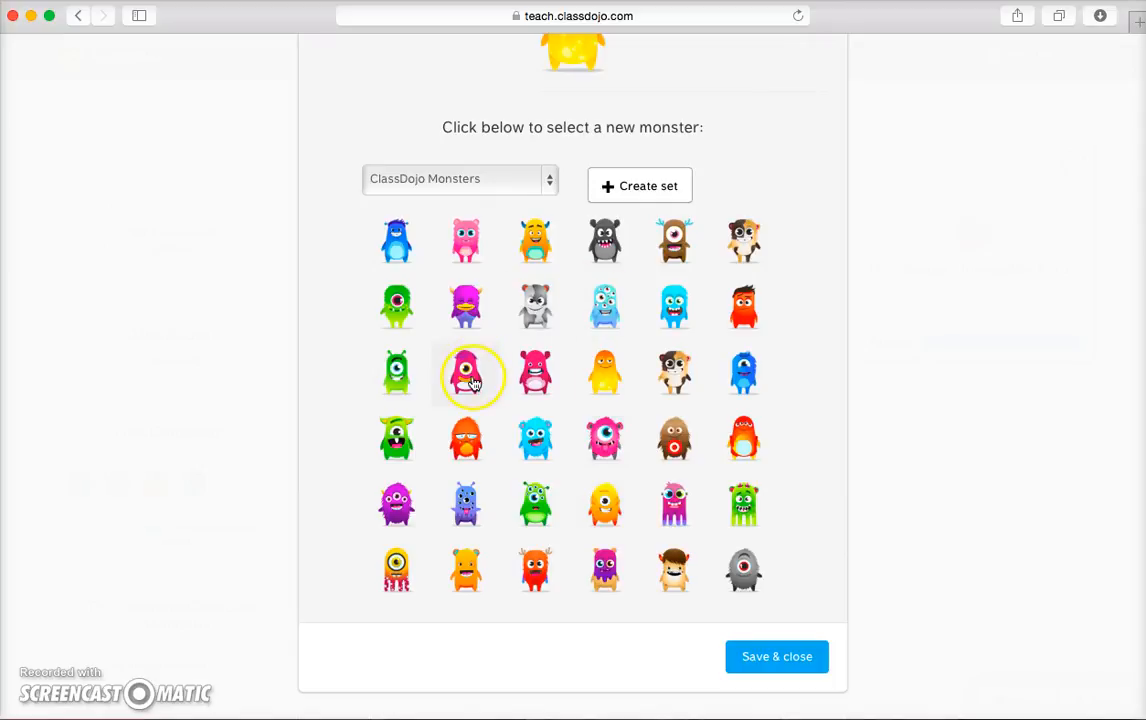
left_click(543, 177)
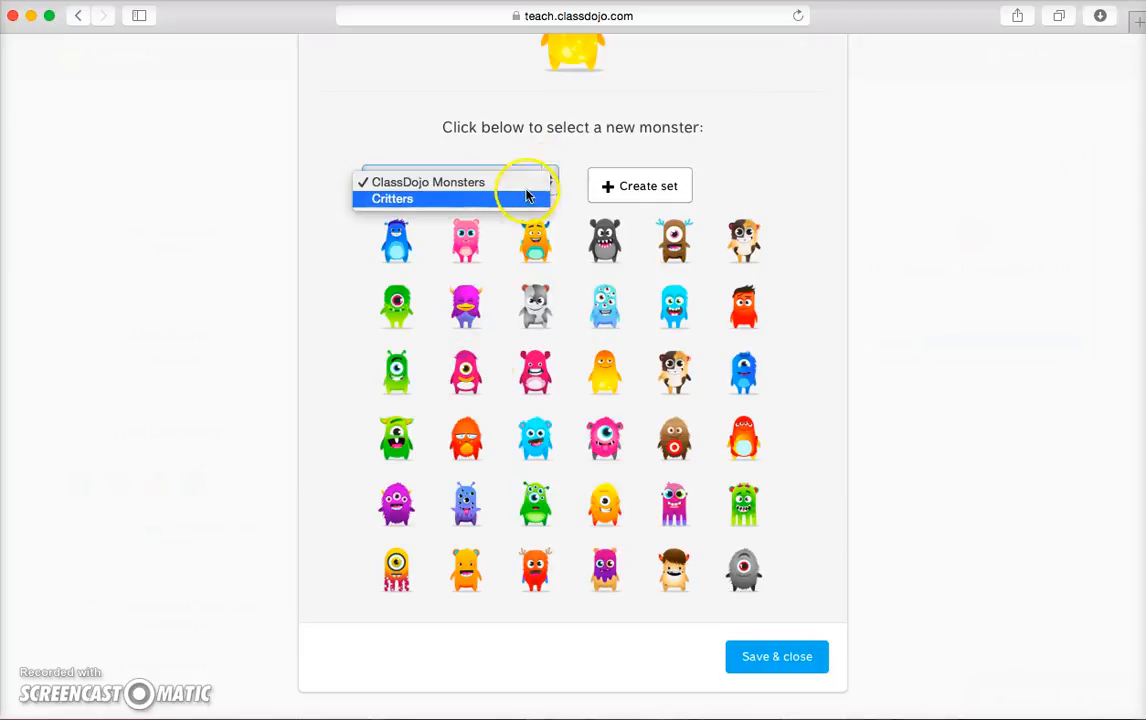
left_click(520, 200)
left_click(537, 183)
left_click(529, 172)
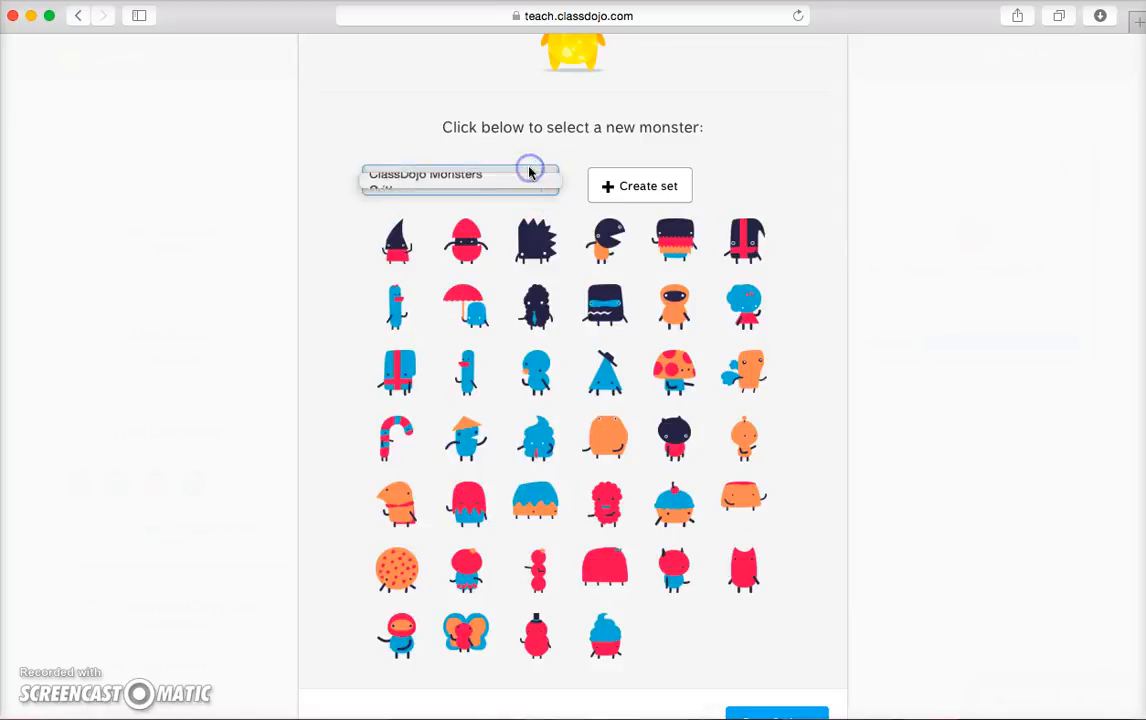
left_click(785, 658)
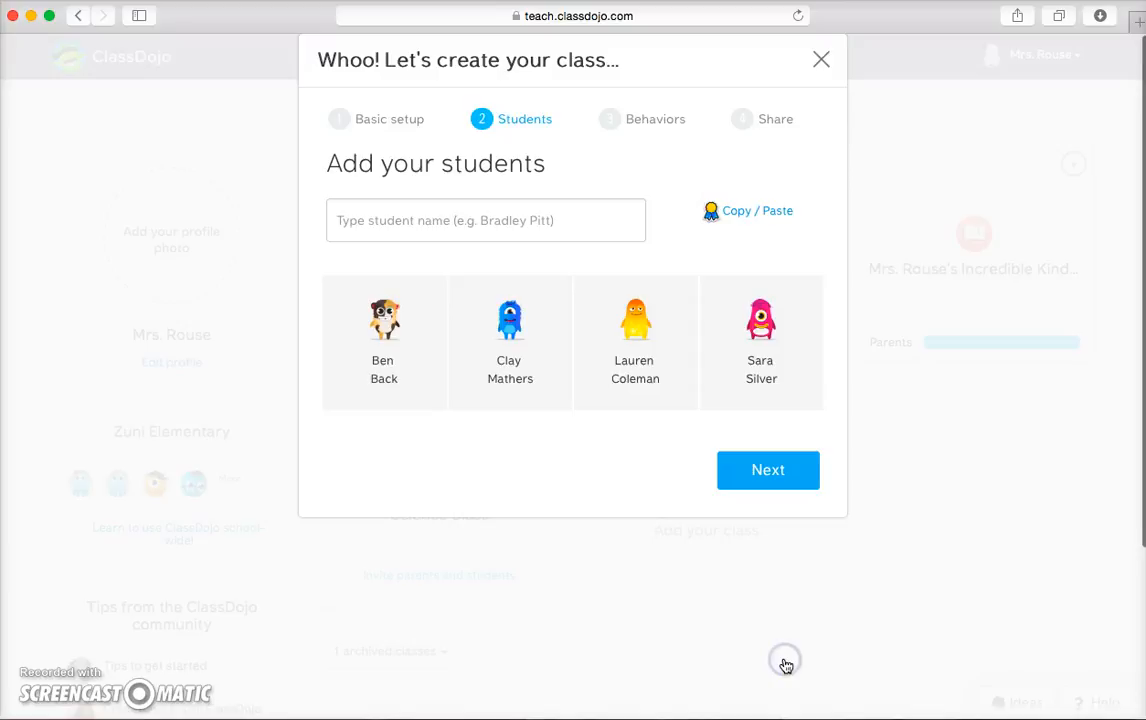
On the Behaviors step, turn 'Helping others' into 'Responsibility' with a backpack icon.
left_click(762, 478)
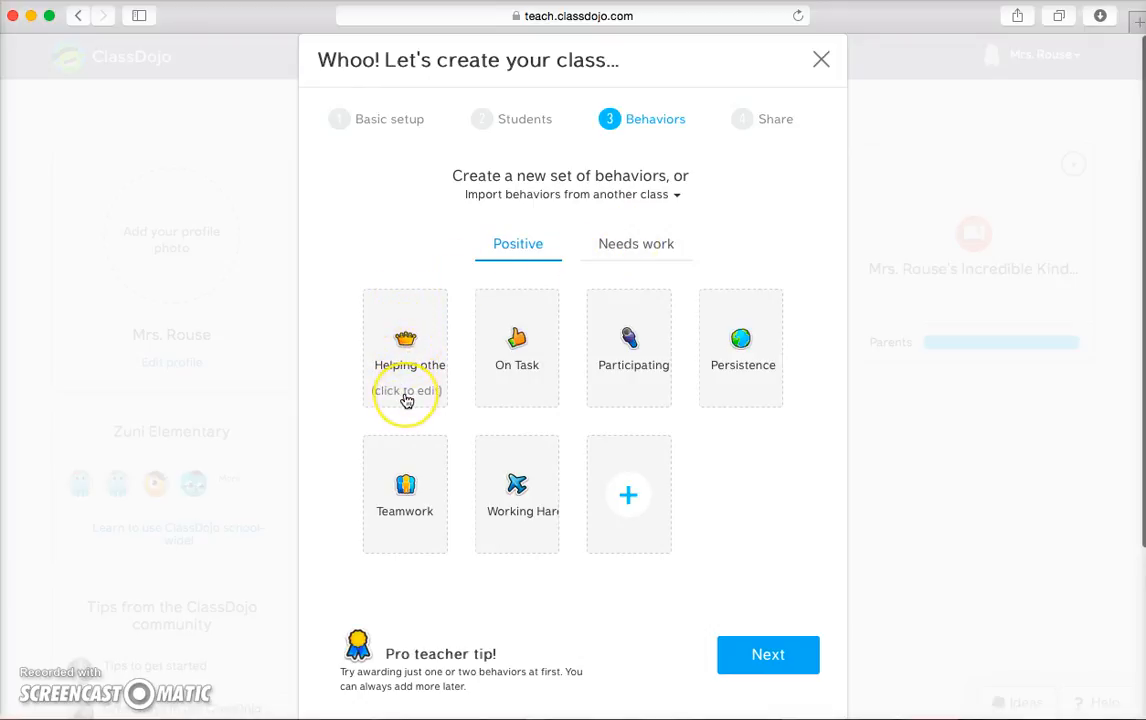
left_click(406, 397)
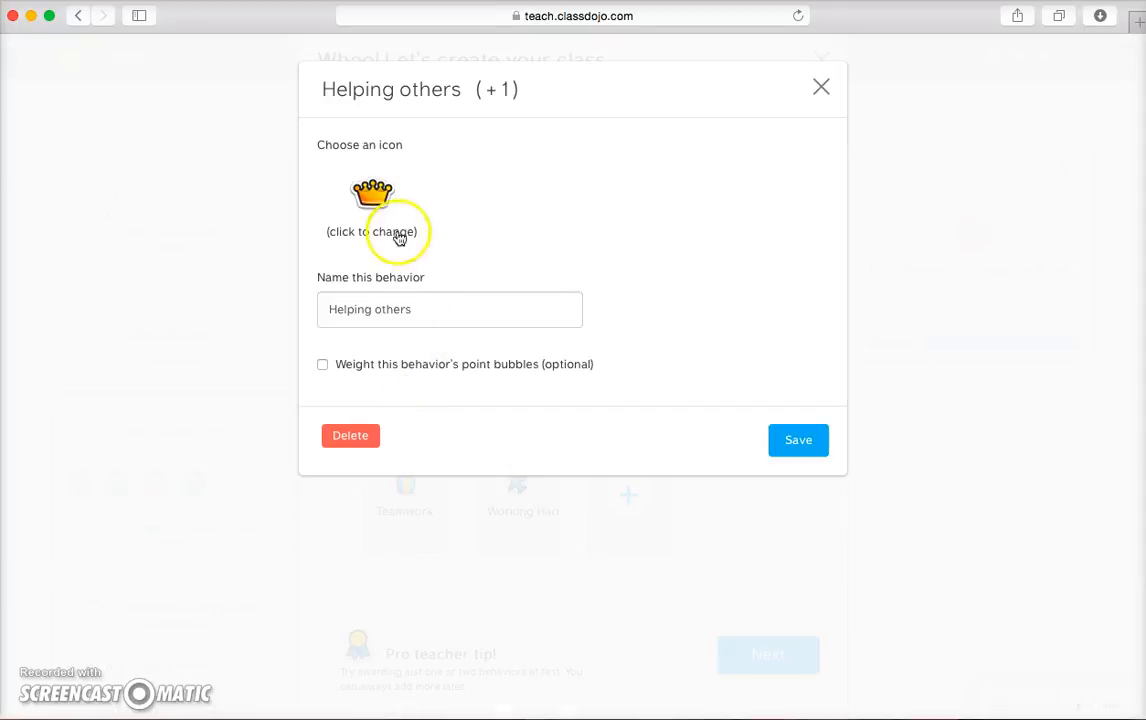
left_click(378, 198)
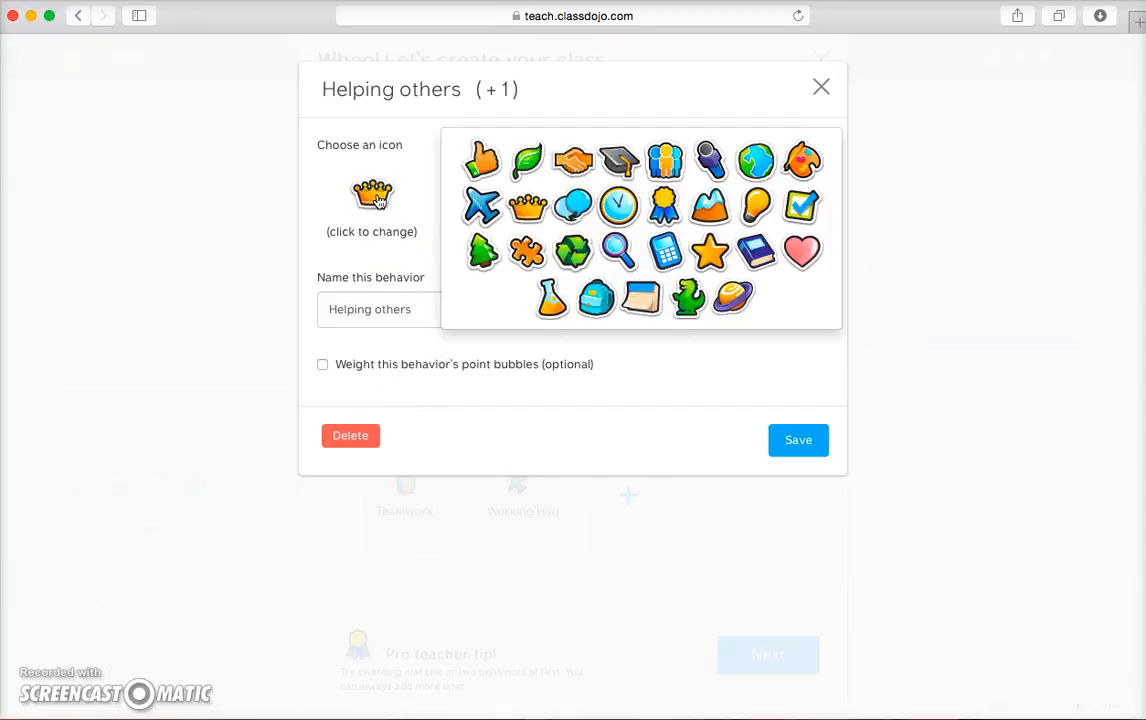
left_click(596, 297)
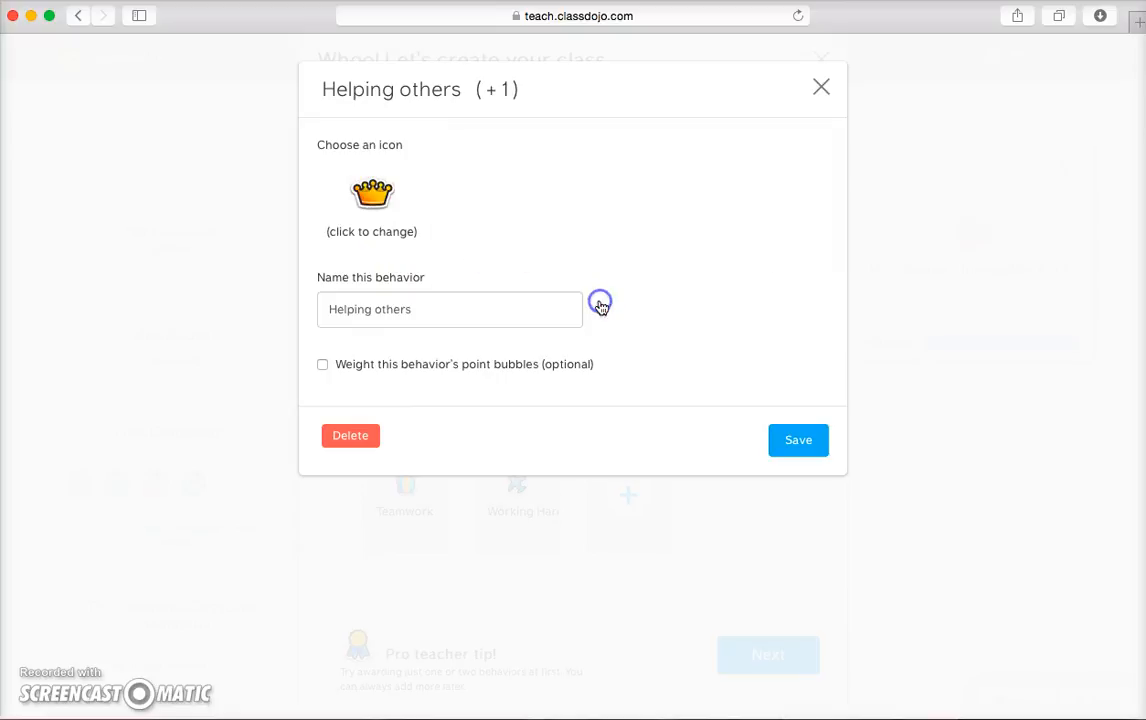
left_click_drag(420, 309, 315, 310)
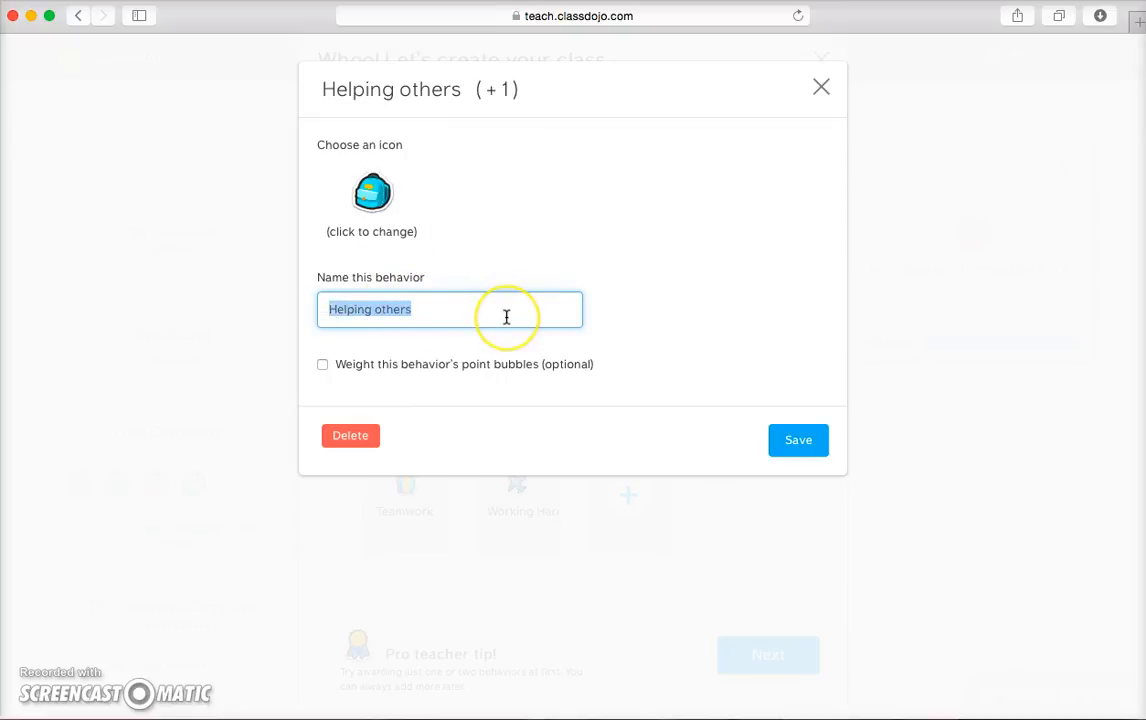
type("Respo")
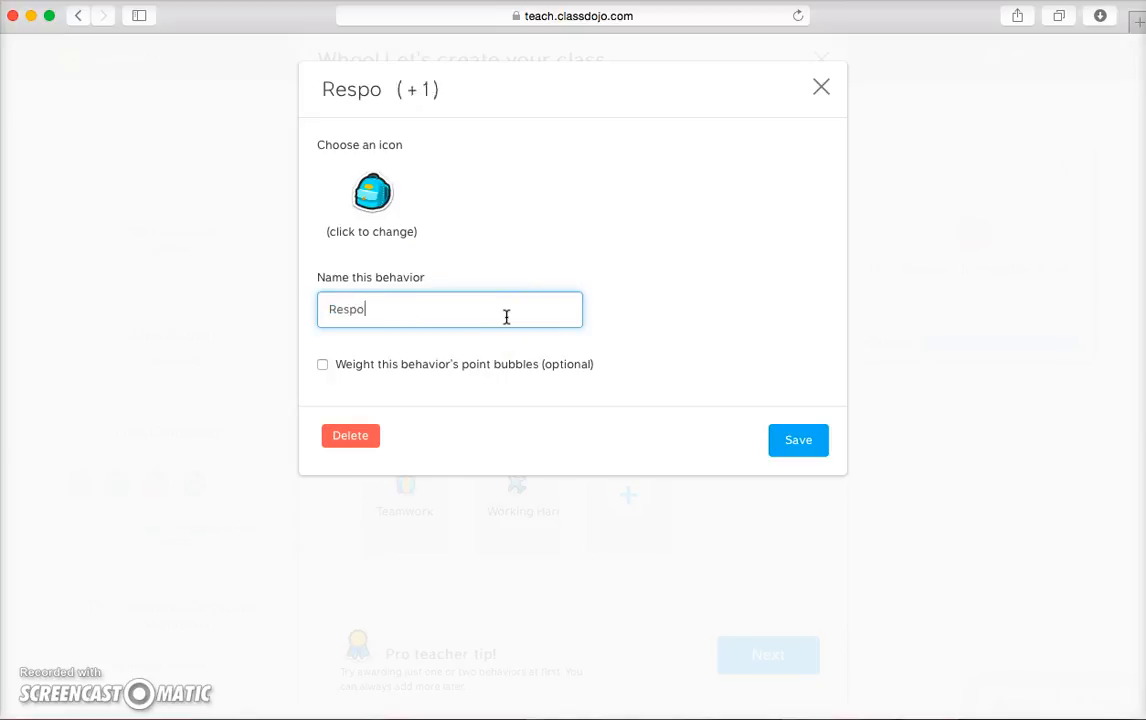
type("nsibility")
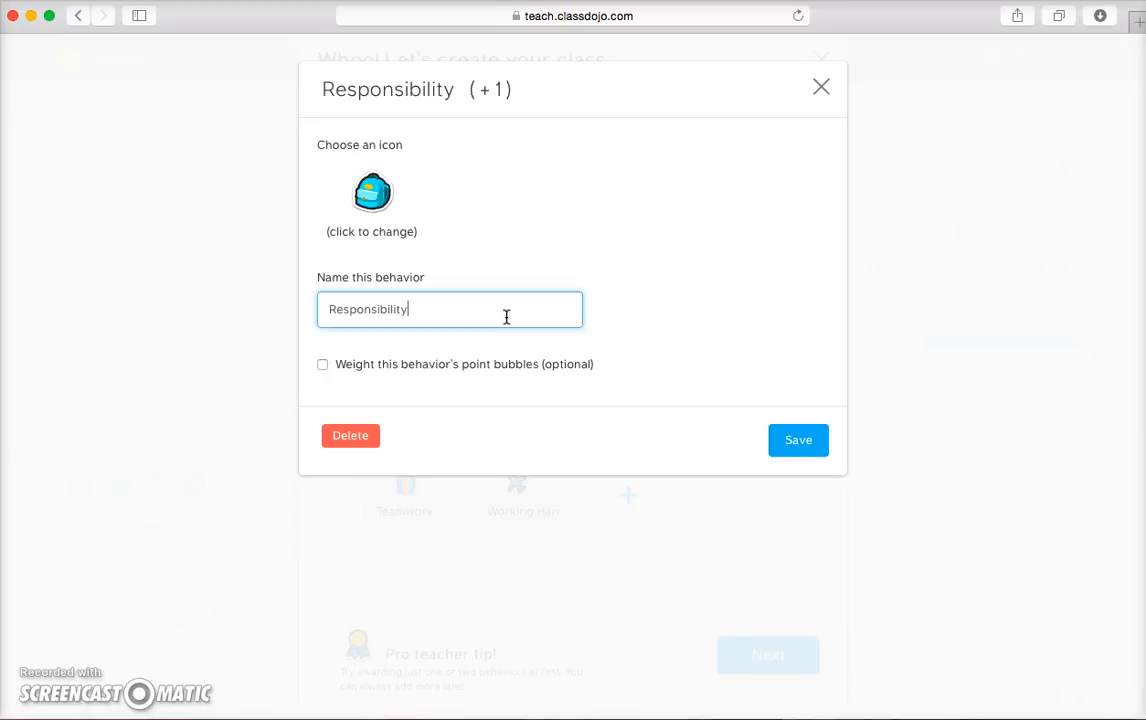
left_click(798, 440)
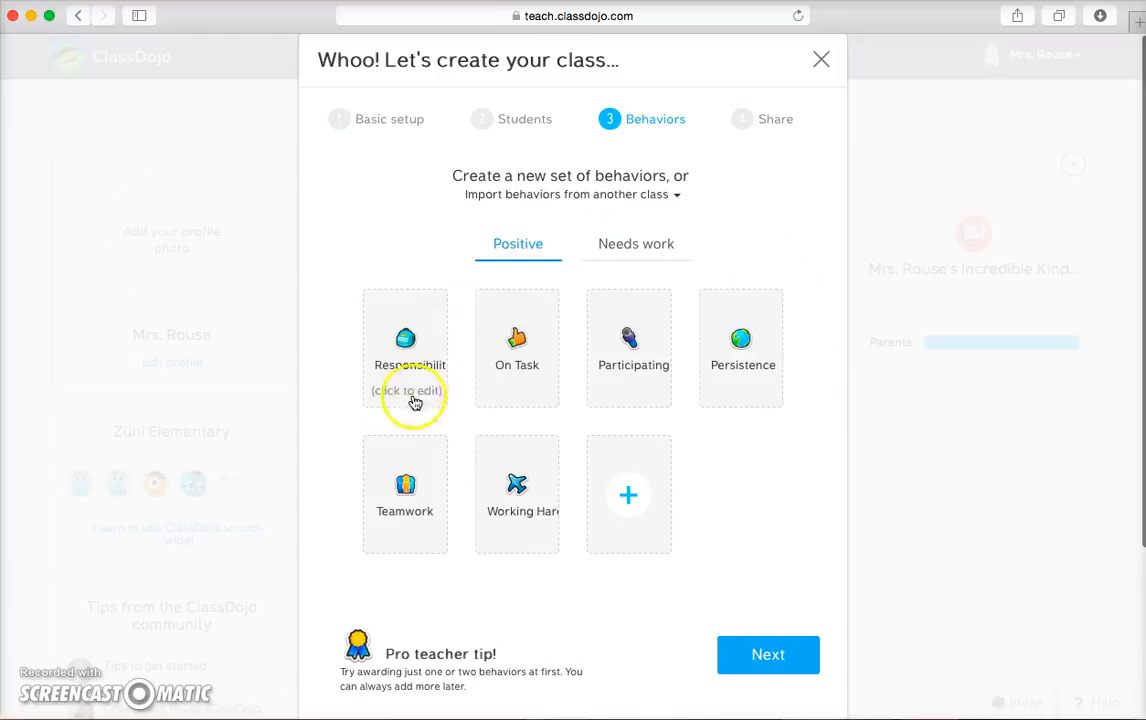
Rename the Bullying behavior to 'Inappropriate Clothing' with a red shirt icon, then advance to Share.
left_click(638, 249)
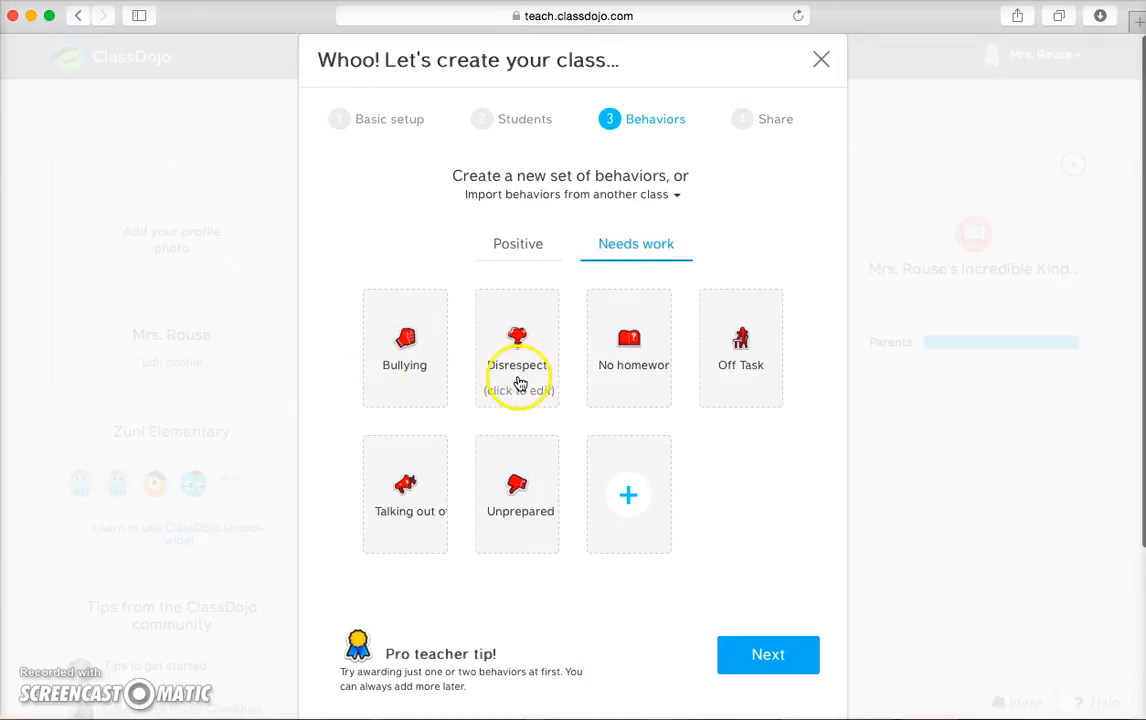
left_click(414, 388)
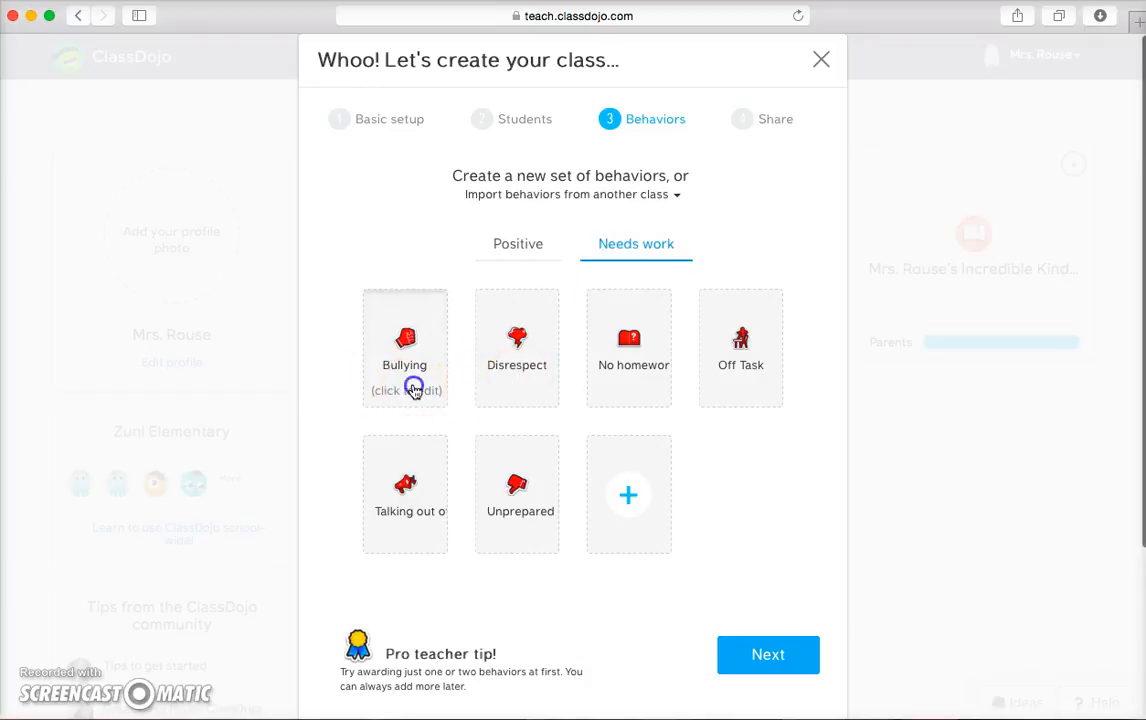
left_click(375, 228)
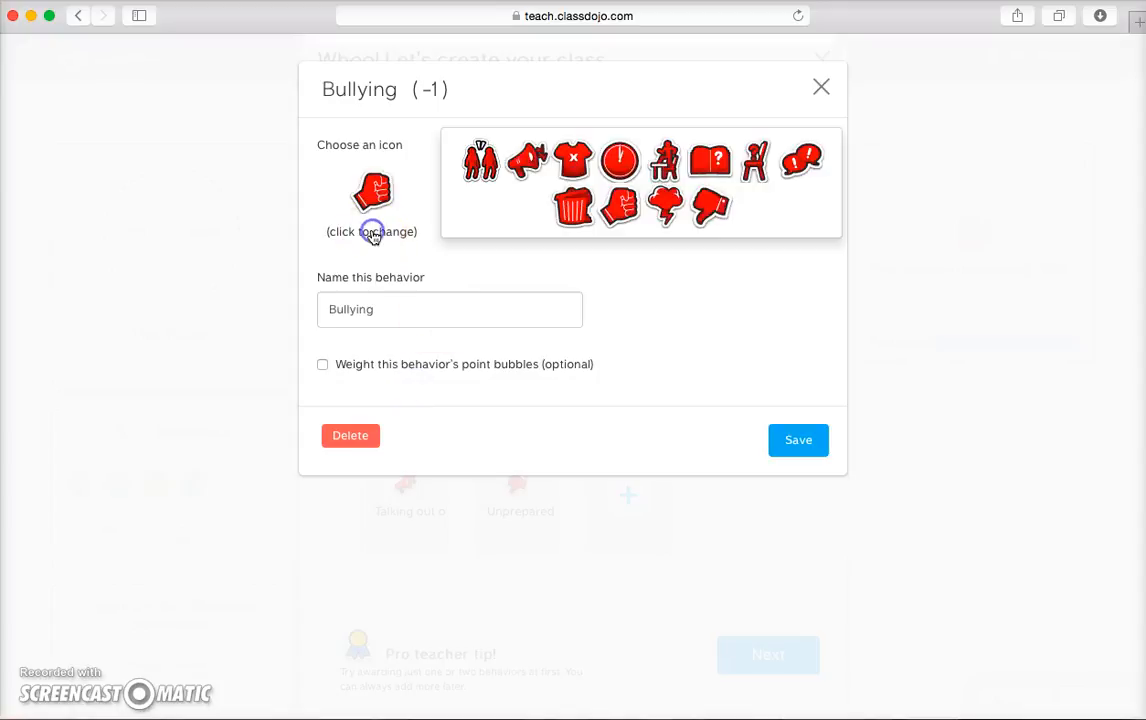
left_click(573, 160)
left_click(385, 309)
left_click_drag(381, 310, 313, 309)
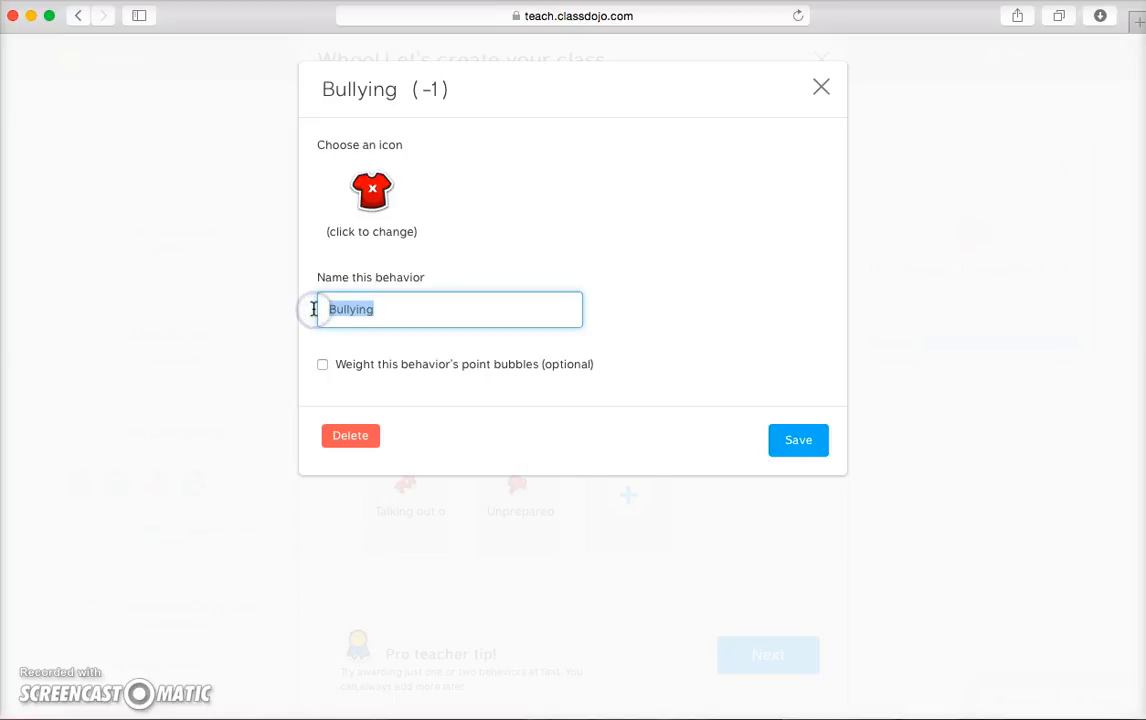
type("Inappro")
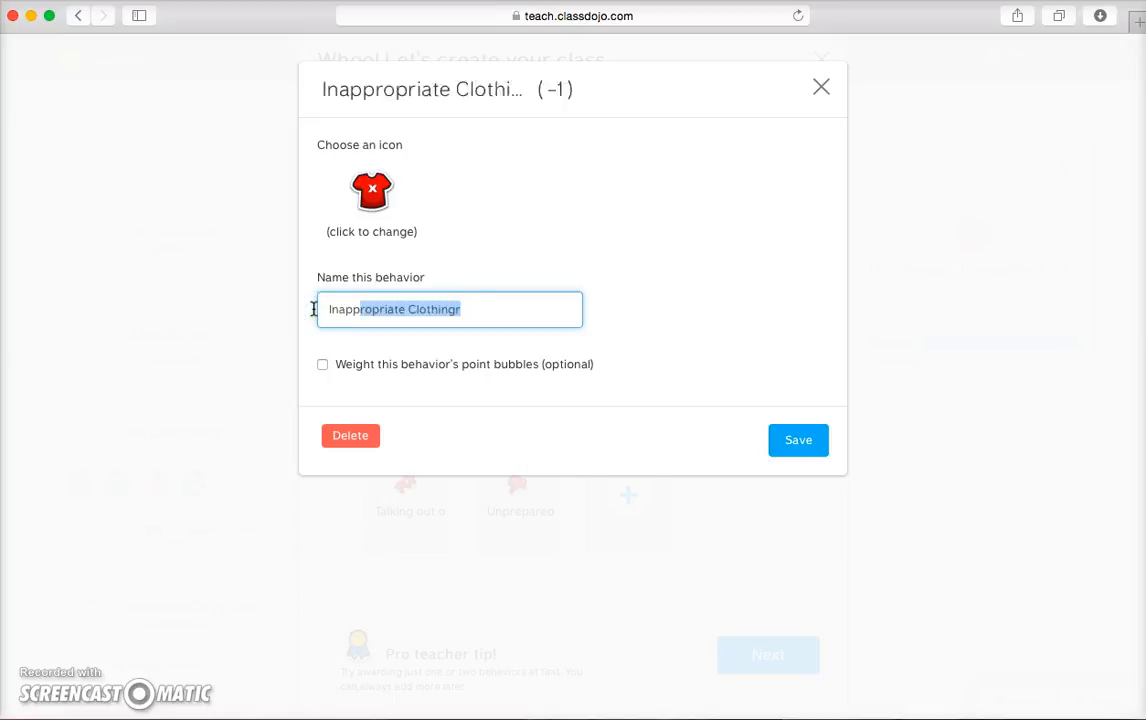
type("p")
key("BackSpace")
key("BackSpace")
type("ro")
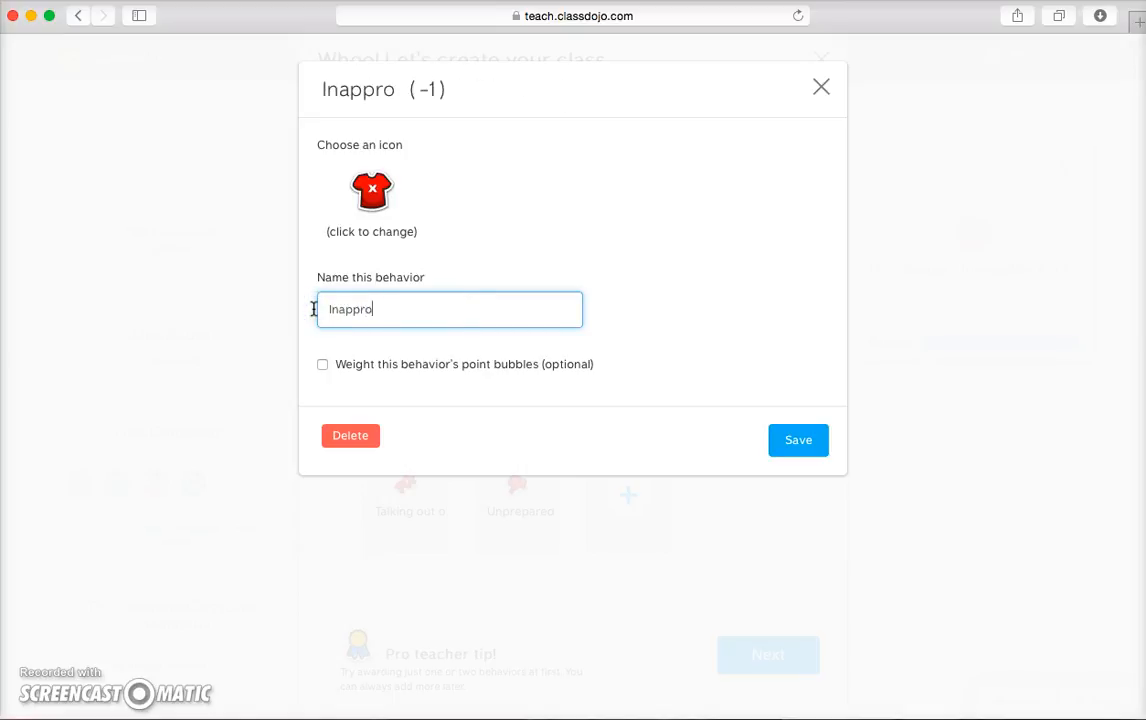
type("priate Clothing")
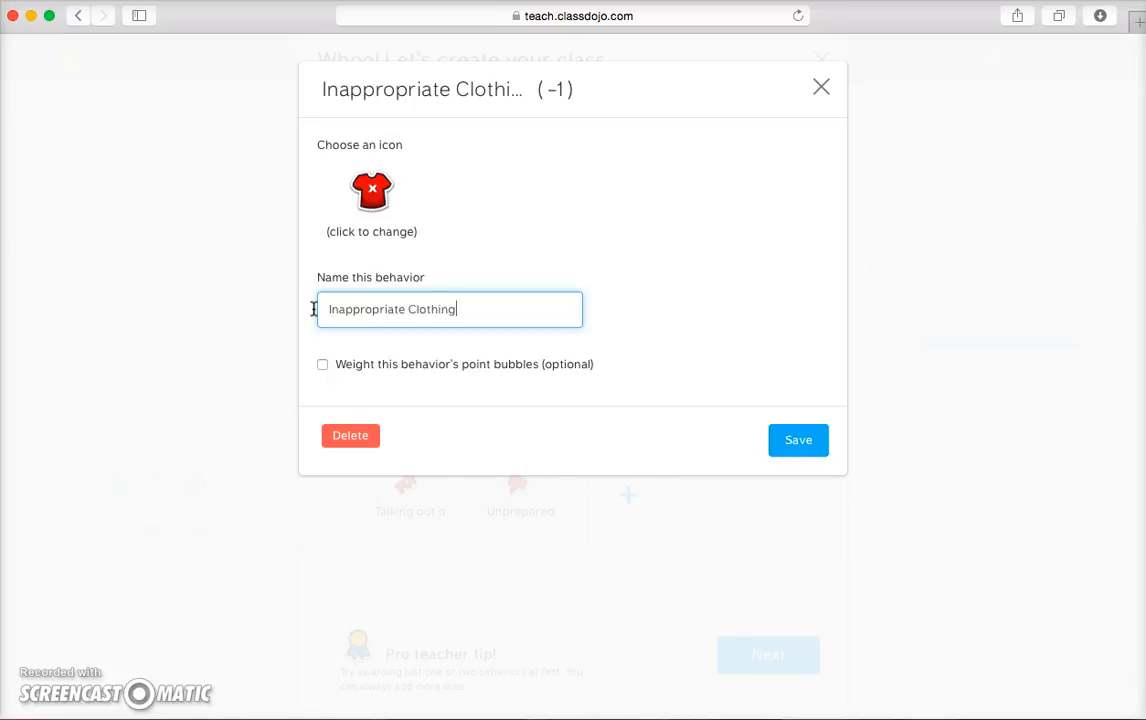
left_click(796, 440)
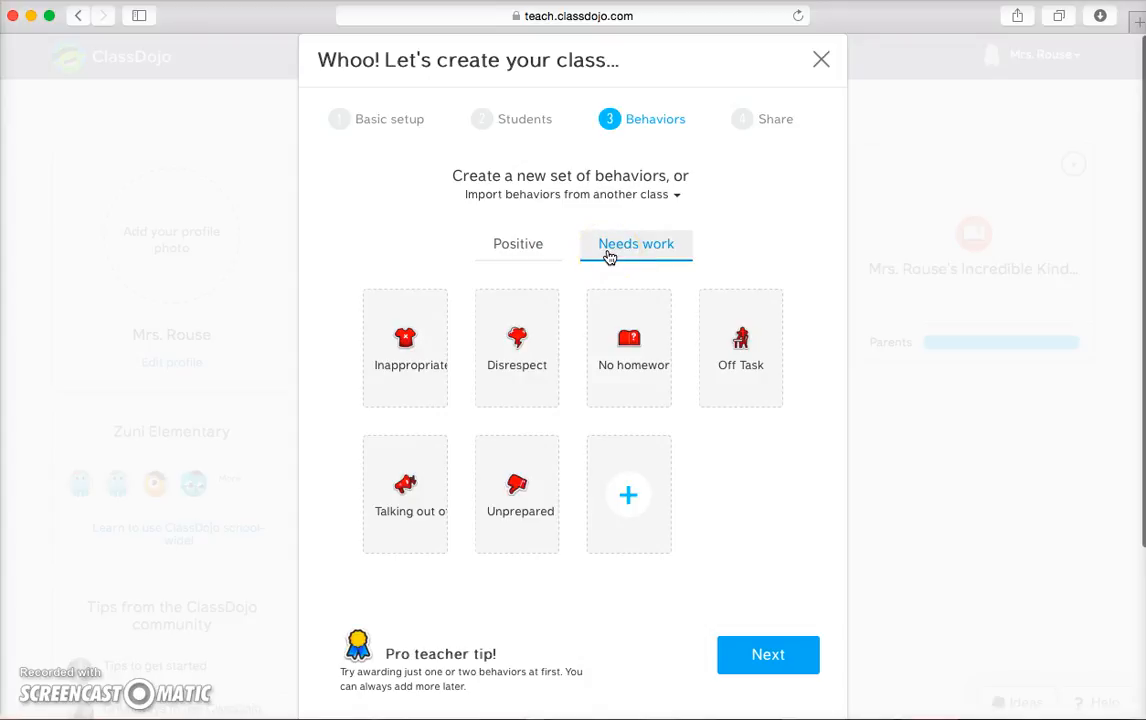
left_click(767, 655)
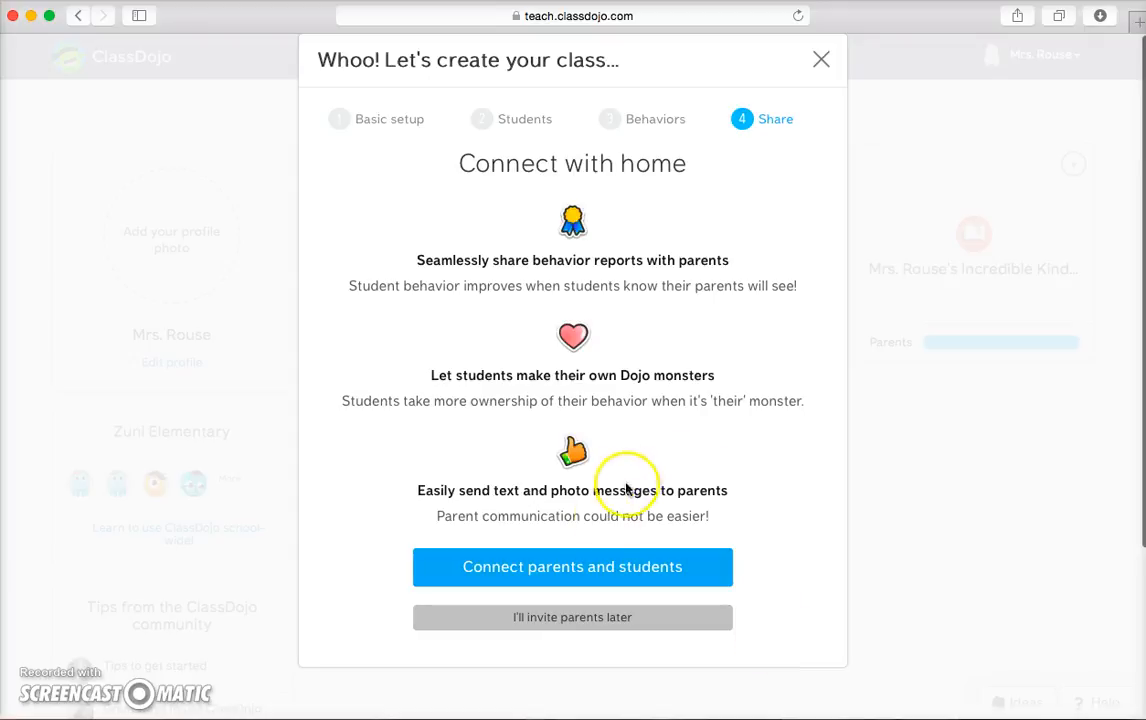
Postpone inviting parents and finish the class setup.
left_click(557, 619)
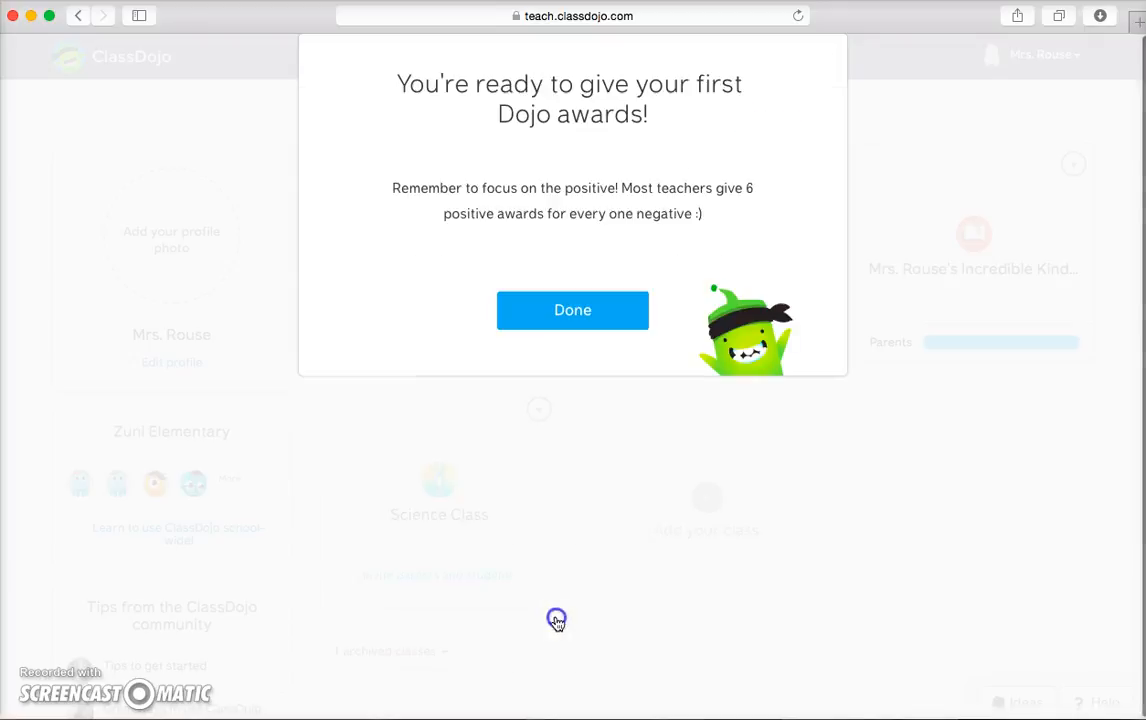
left_click(563, 325)
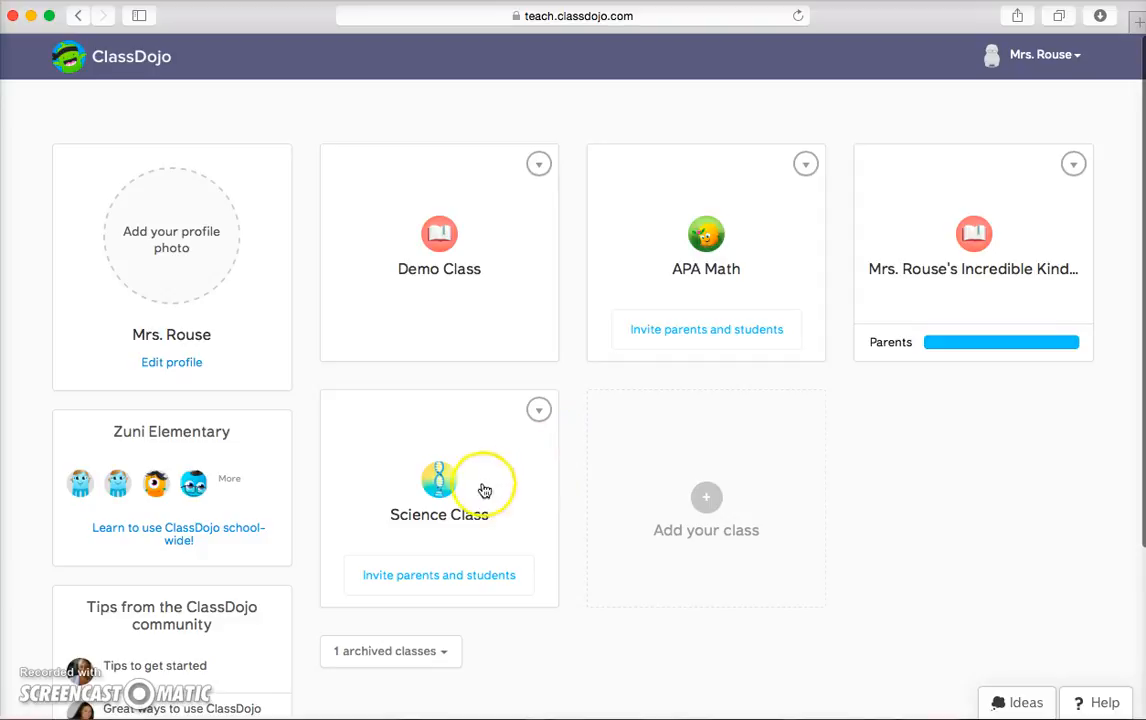
Open Science Class and save its classroom display settings.
left_click(438, 484)
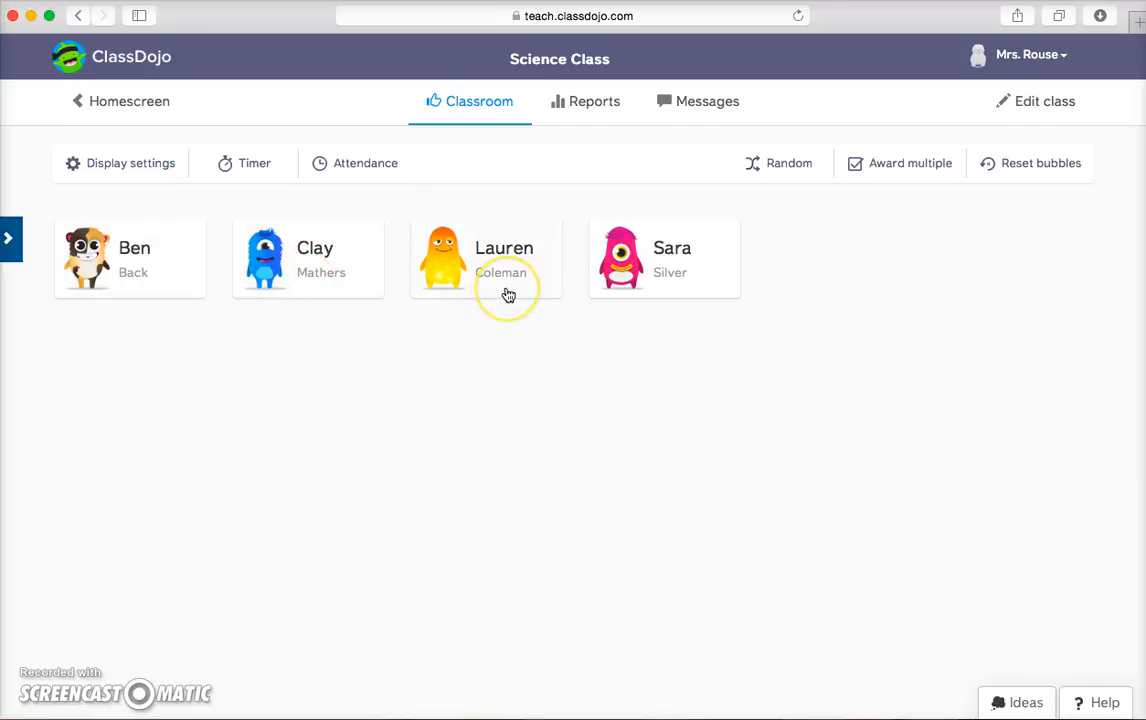
left_click(123, 172)
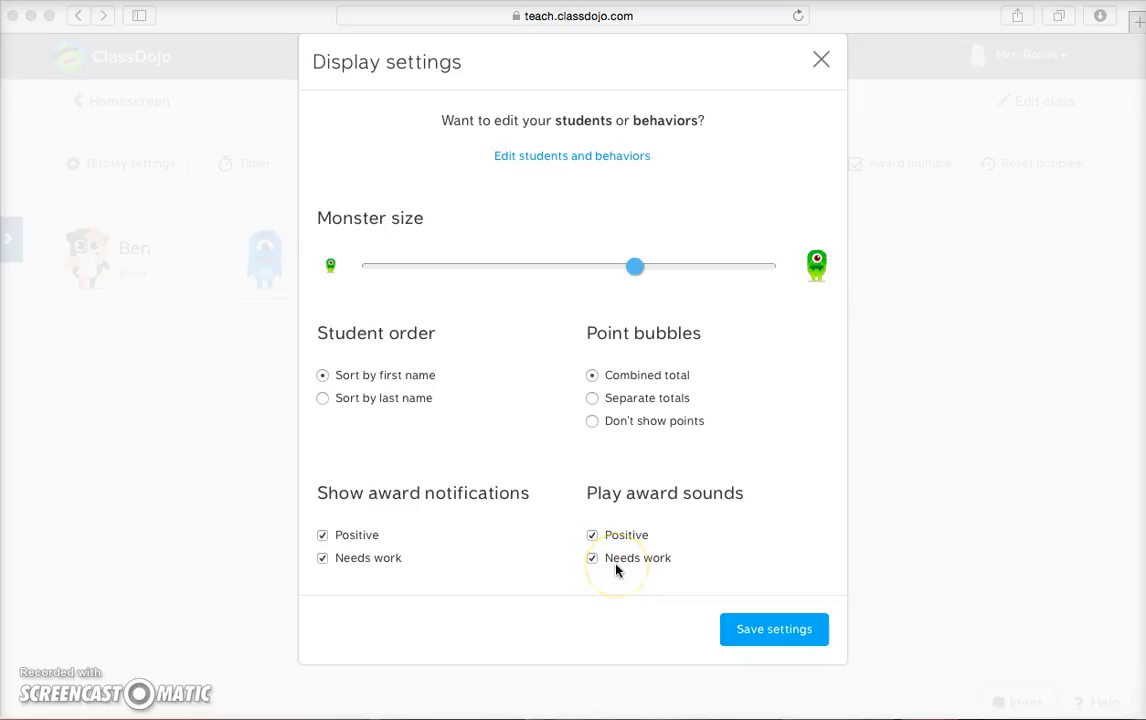
left_click(759, 628)
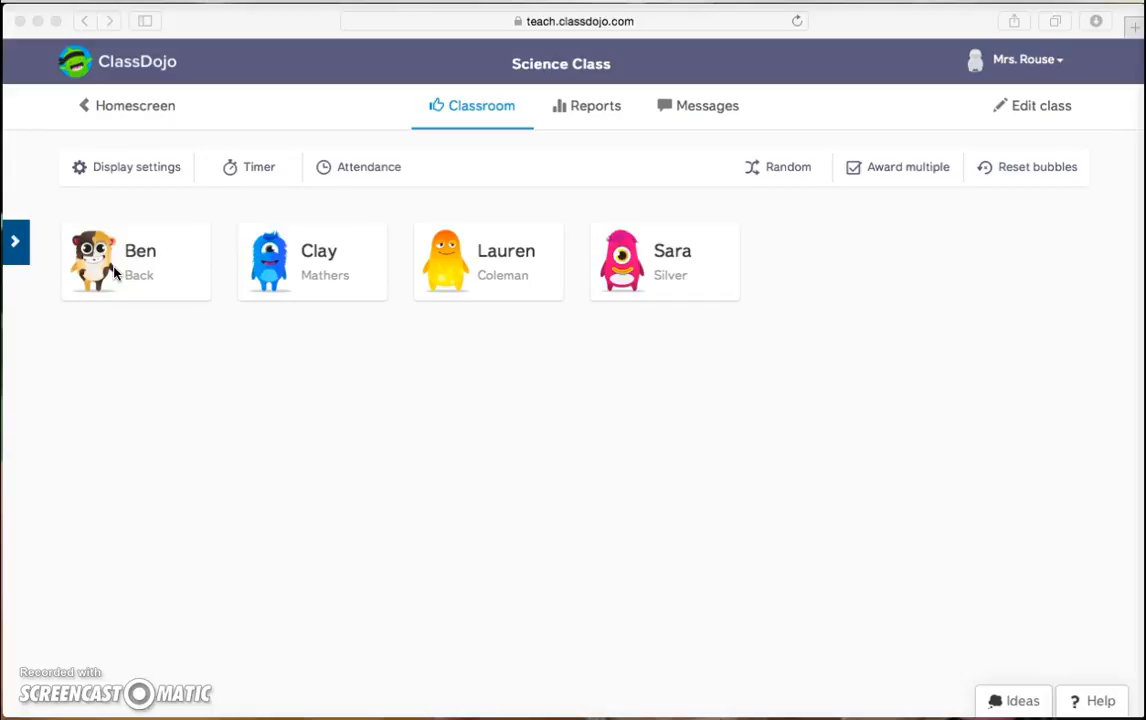
Award the second student +1 for On Task after viewing the negative behaviors.
left_click(298, 268)
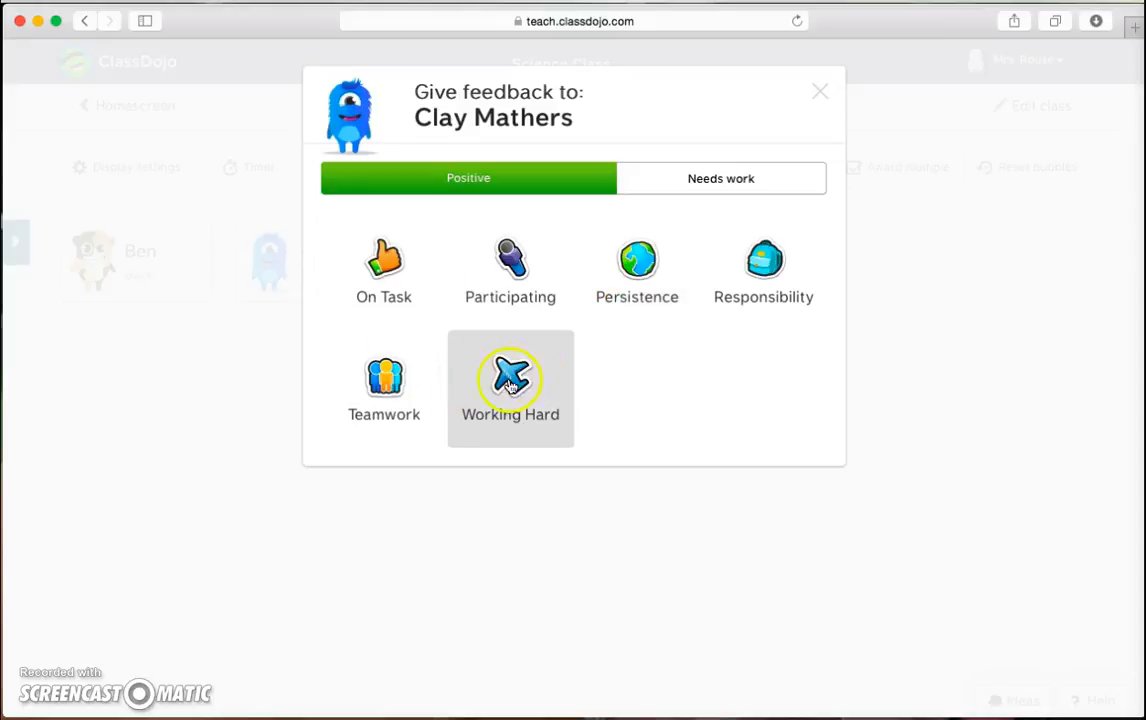
left_click(722, 184)
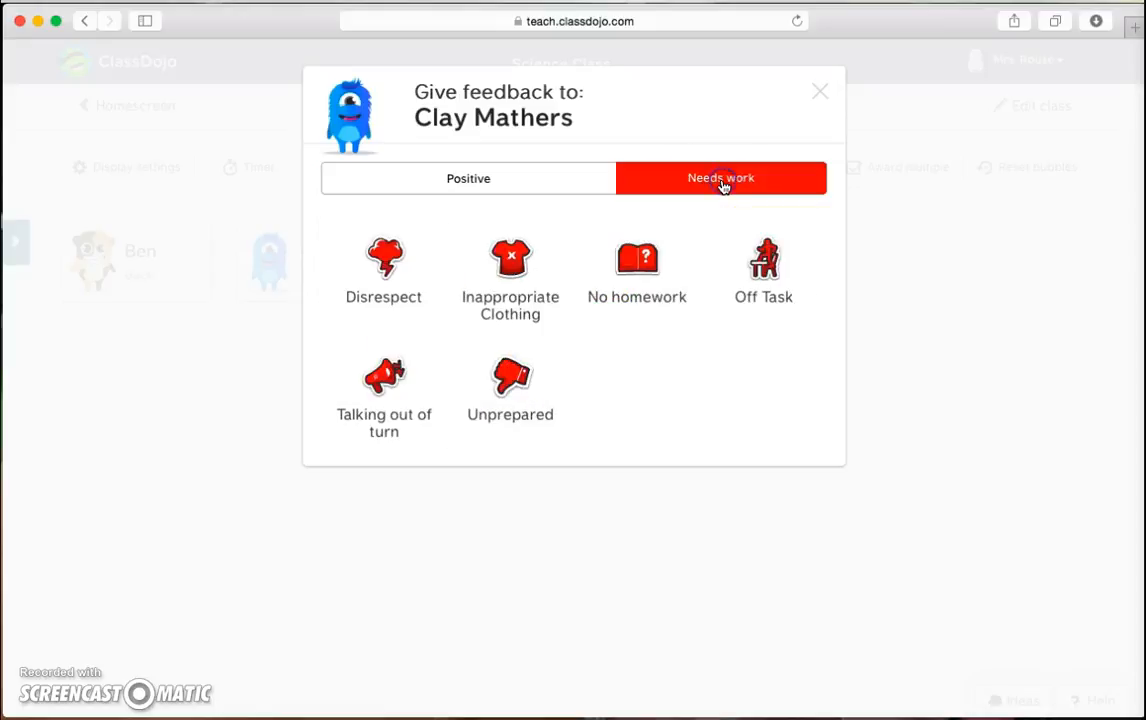
left_click(551, 181)
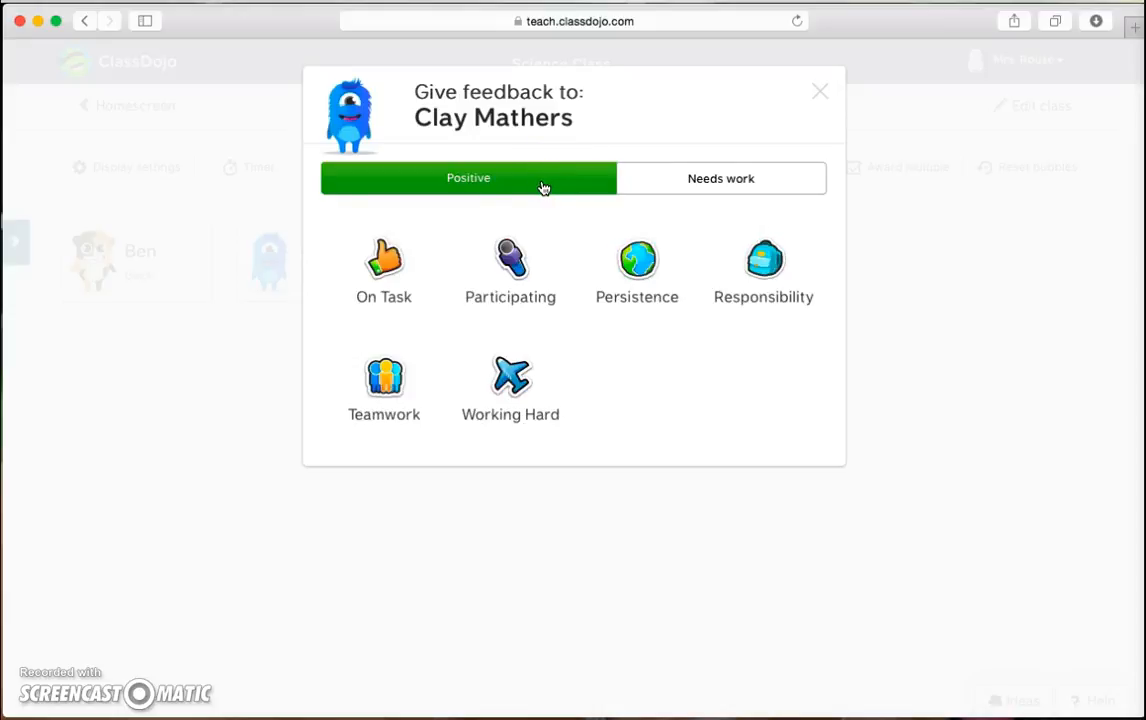
left_click(377, 270)
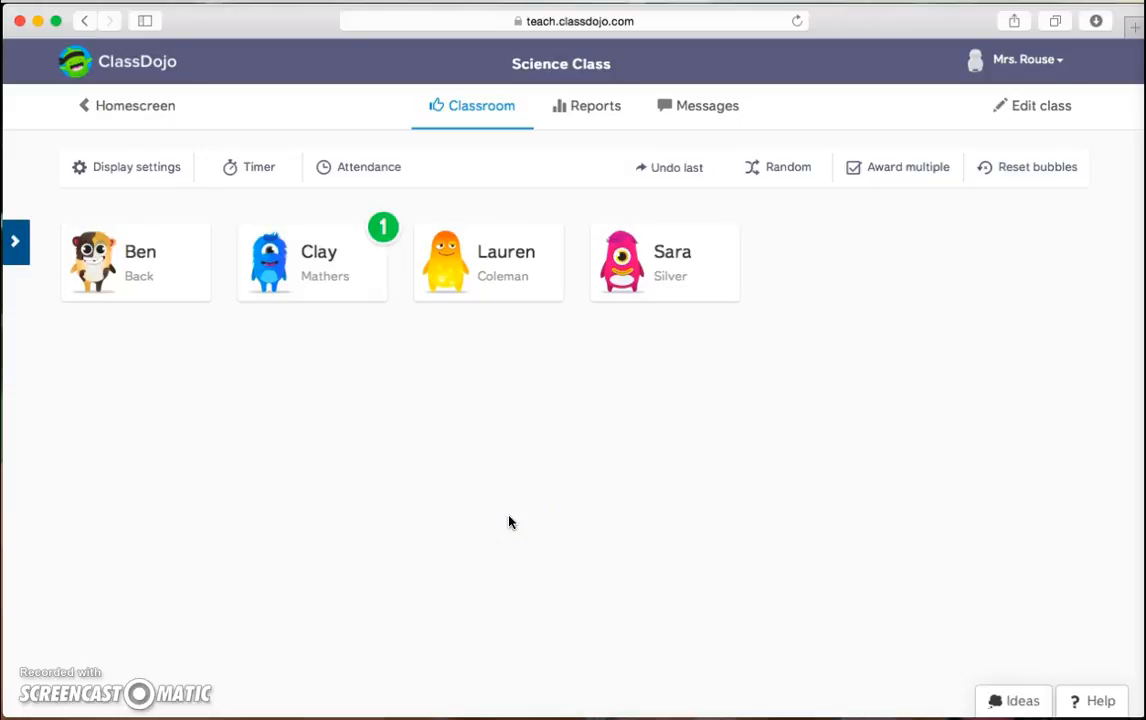
Give a randomly picked student a Responsibility point, then undo it.
left_click(512, 678)
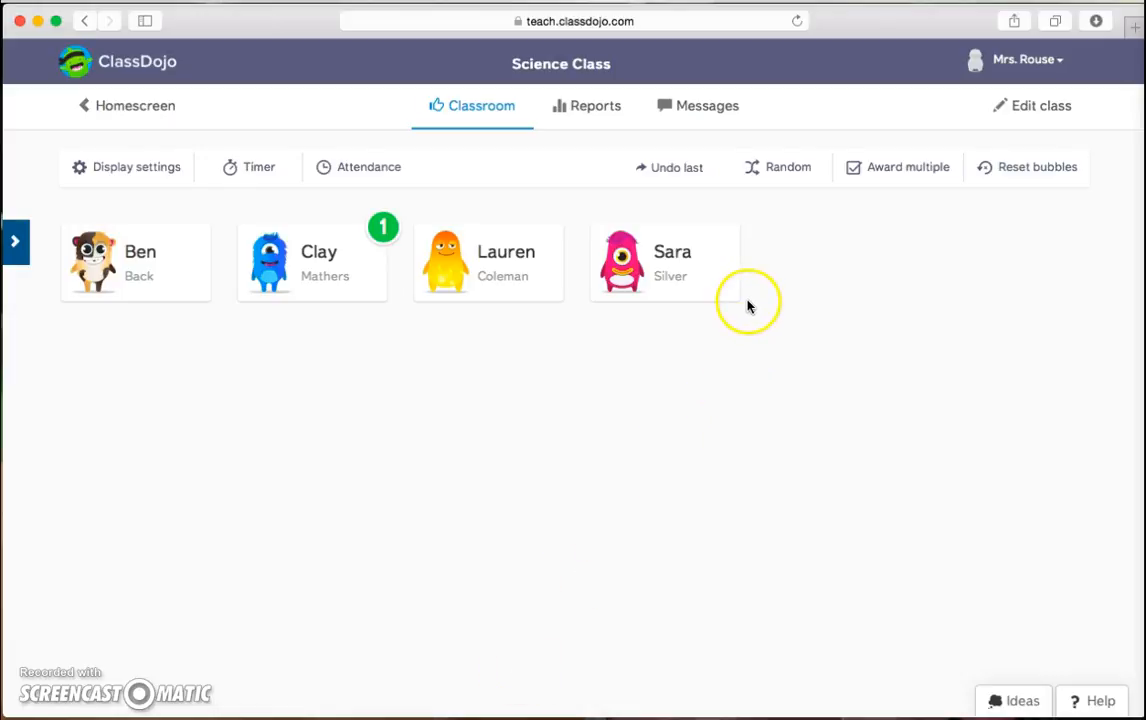
left_click(786, 170)
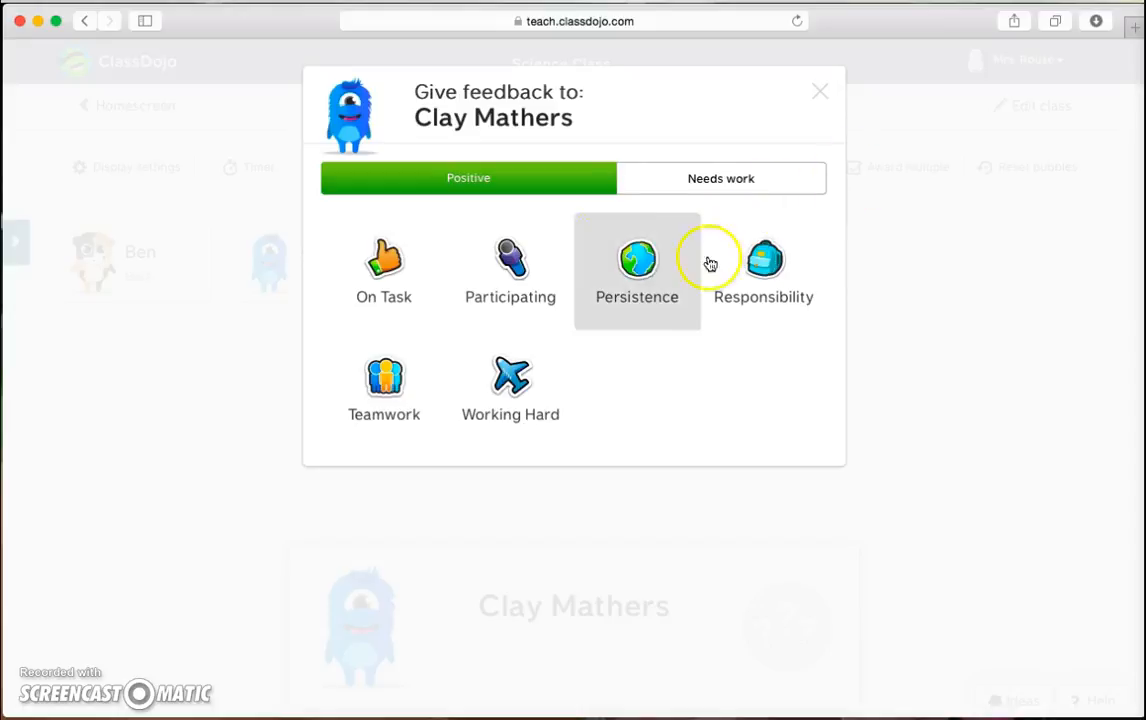
left_click(758, 268)
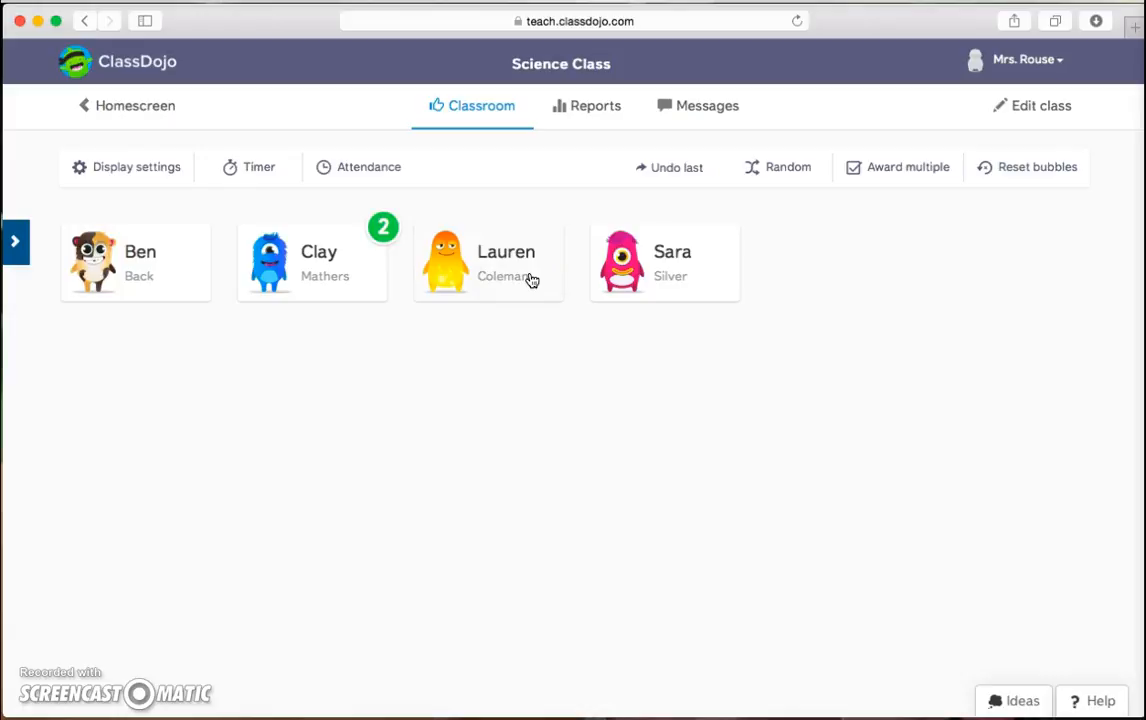
left_click(666, 172)
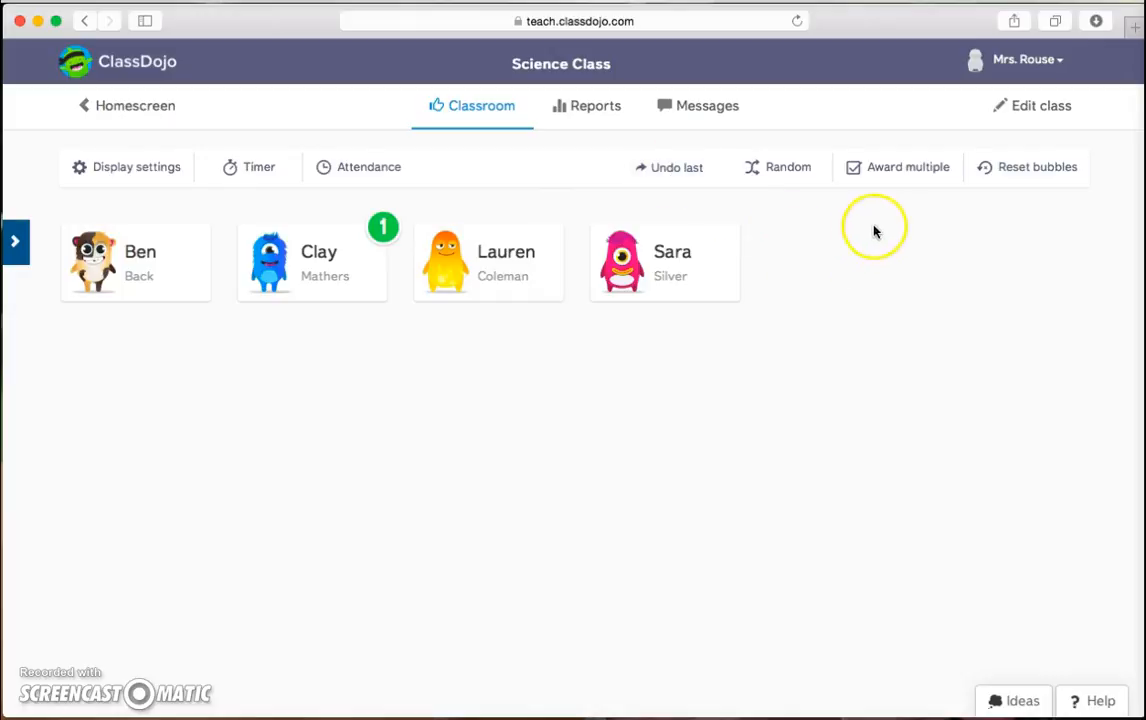
Award Ben, Clay and Lauren +1 Teamwork together with Award multiple.
left_click(899, 170)
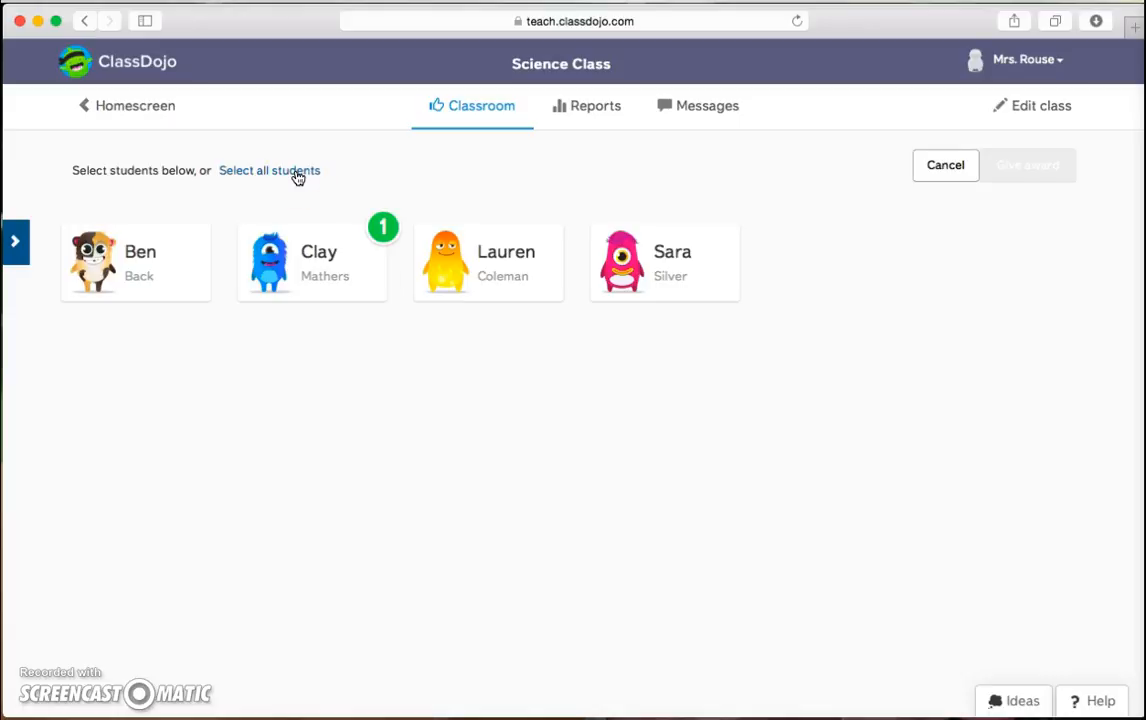
left_click(160, 253)
left_click(300, 265)
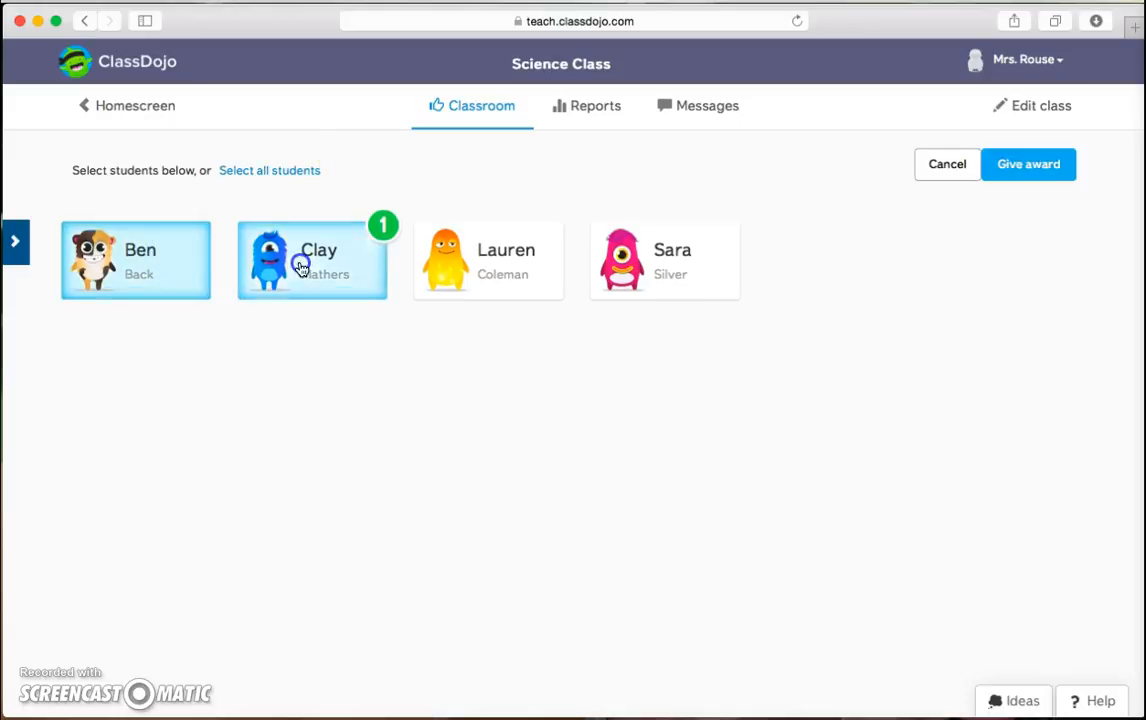
left_click(486, 256)
left_click(1040, 168)
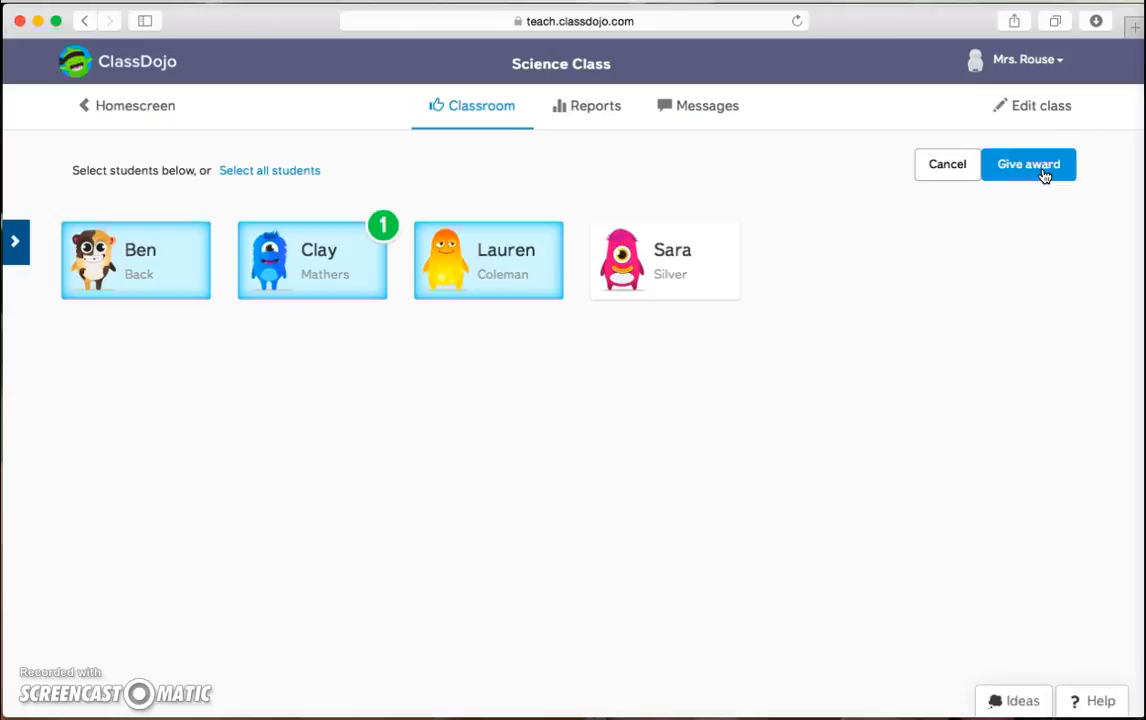
left_click(1040, 168)
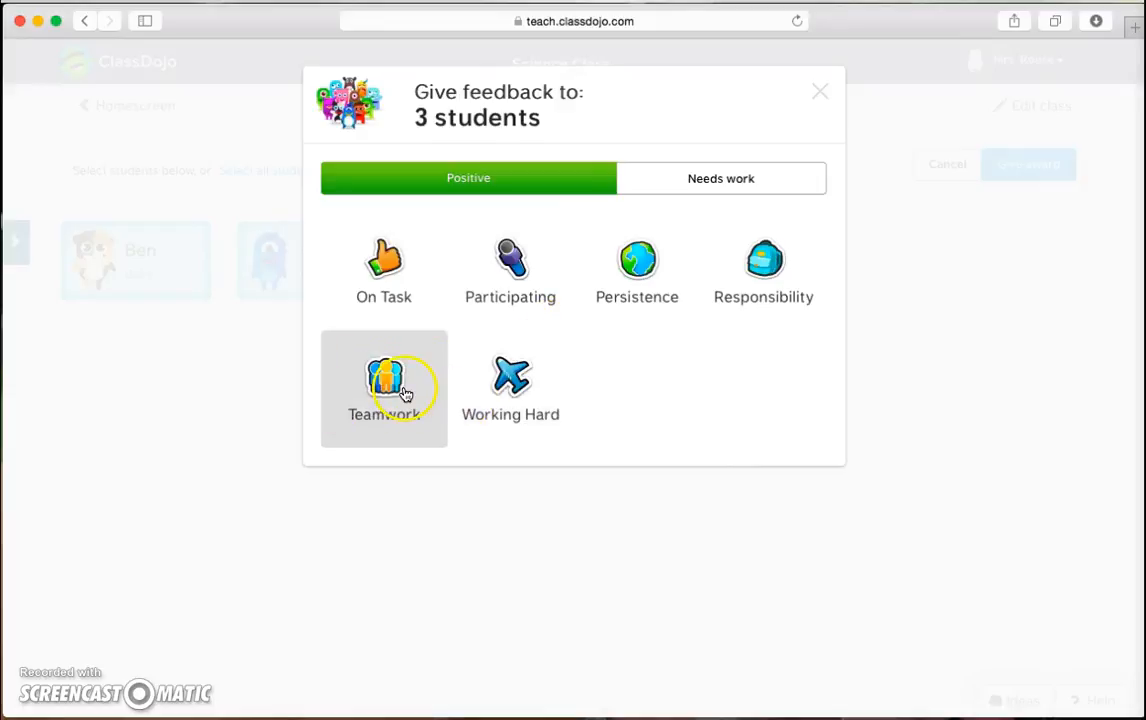
left_click(405, 394)
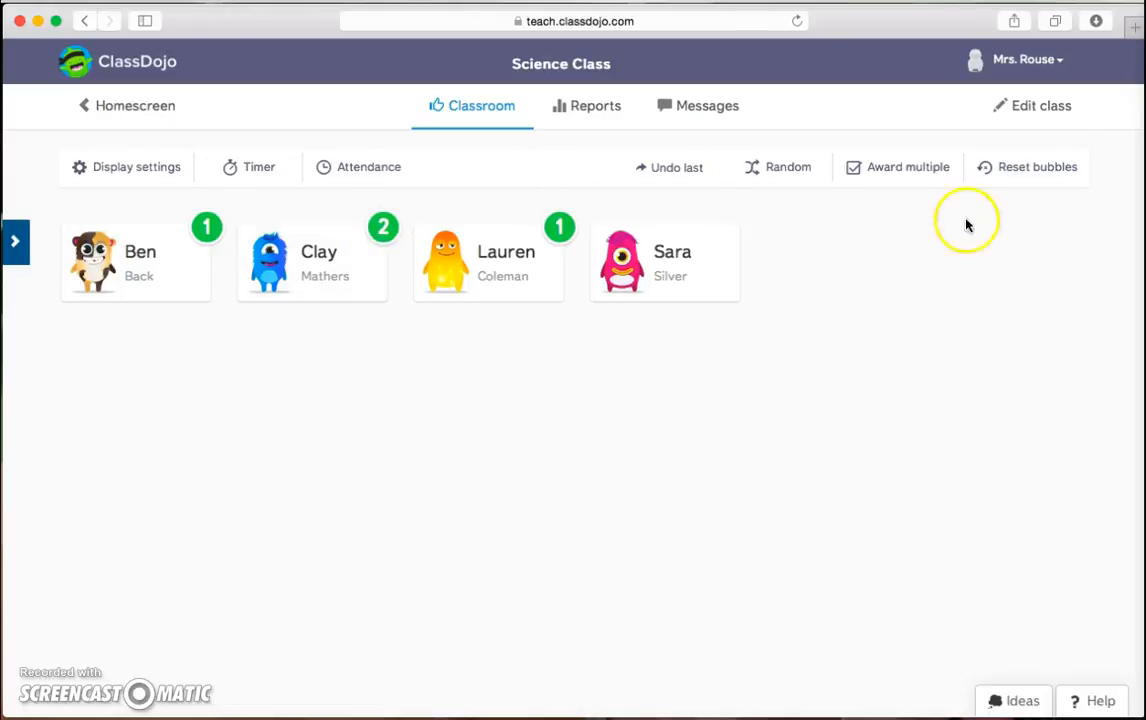
Reset only Clay's point bubble, leaving out Ben, Lauren and Sara.
left_click(1035, 171)
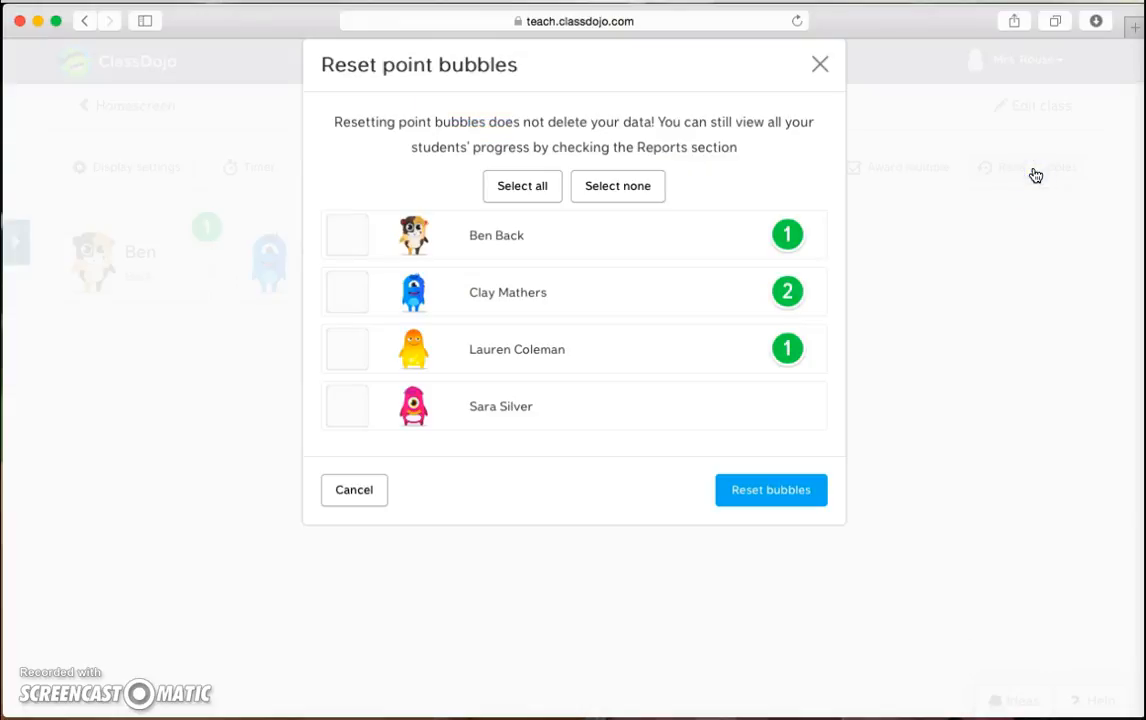
left_click(530, 185)
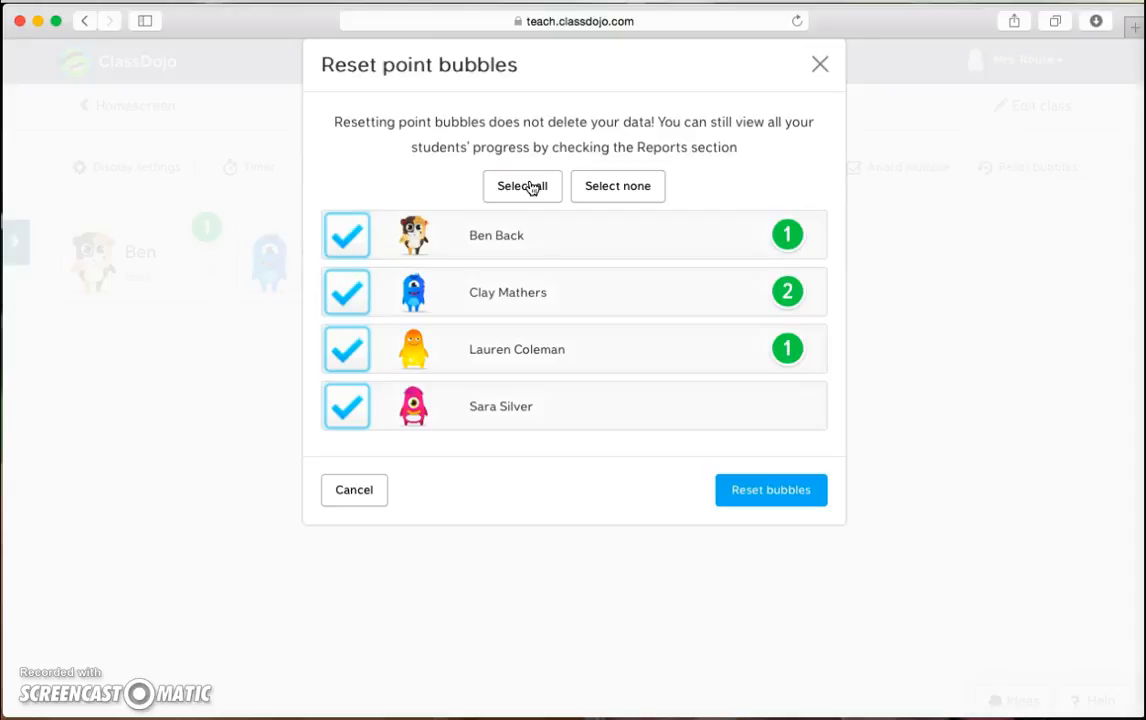
left_click(348, 240)
left_click(349, 341)
left_click(346, 406)
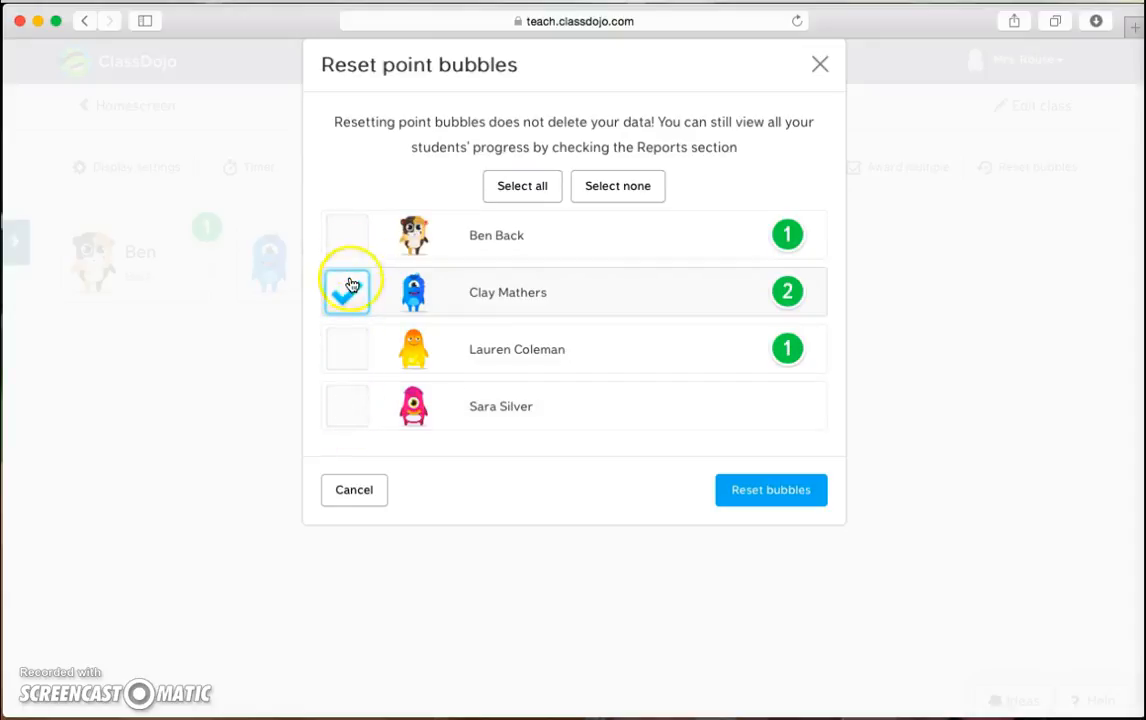
left_click(748, 474)
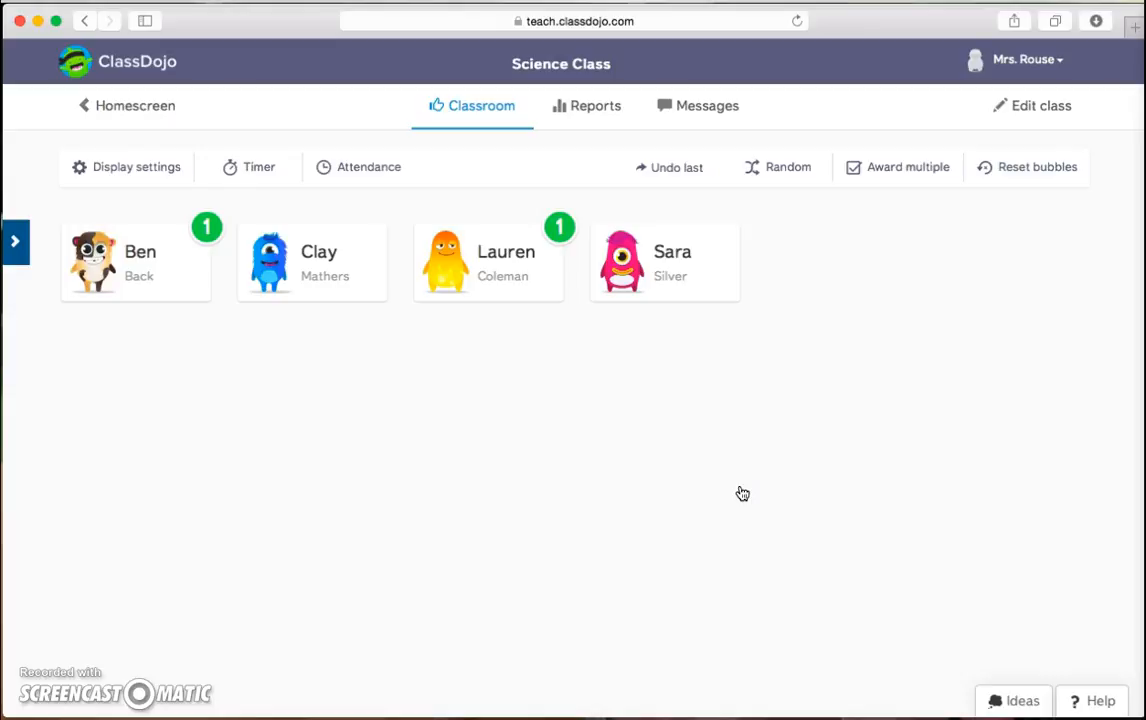
left_click(585, 102)
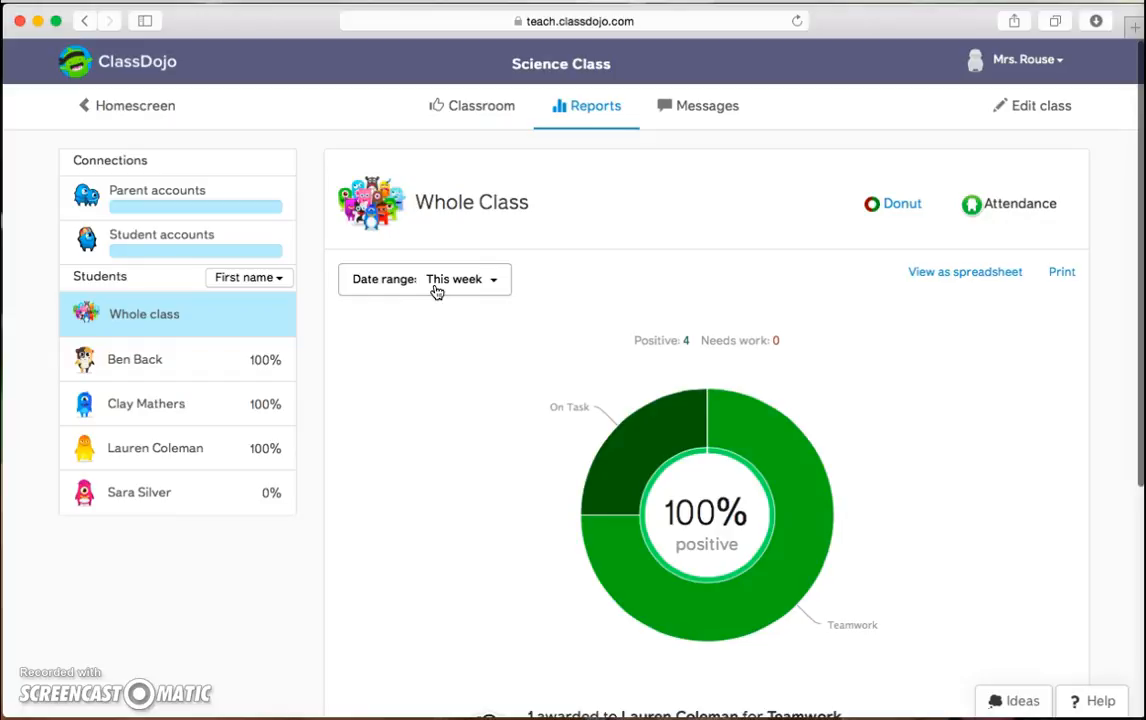
left_click(152, 362)
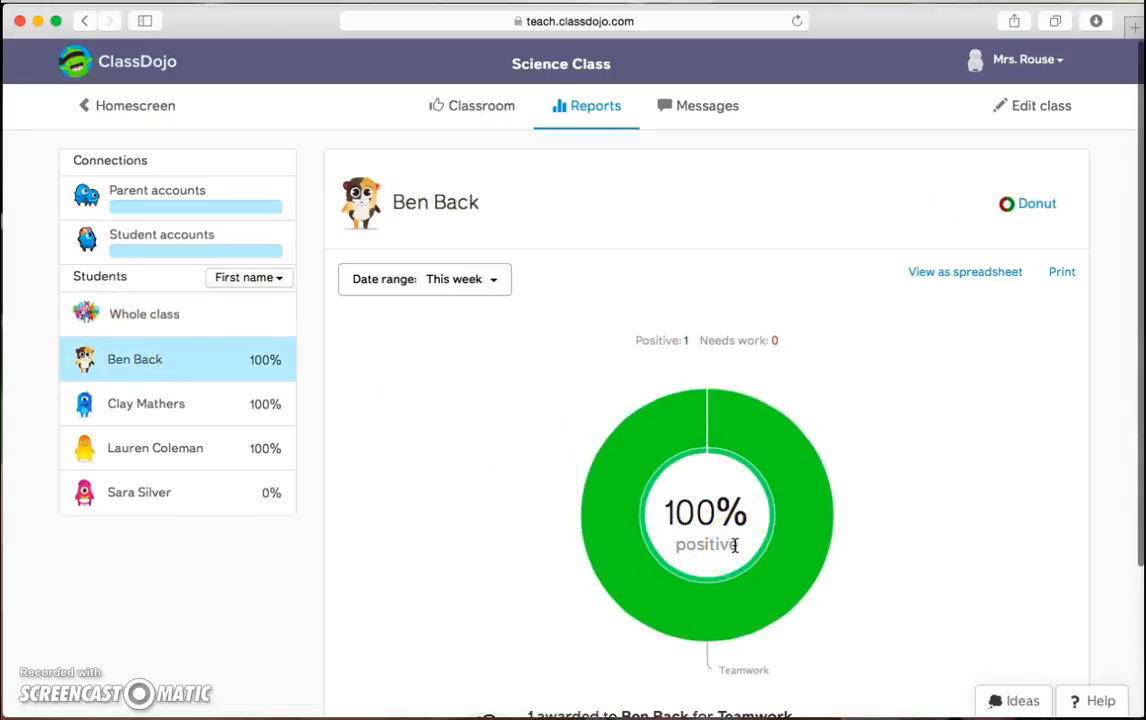
left_click(728, 656)
left_click(783, 679)
Check the class Messages page, then open the Science Class edit settings.
left_click(703, 114)
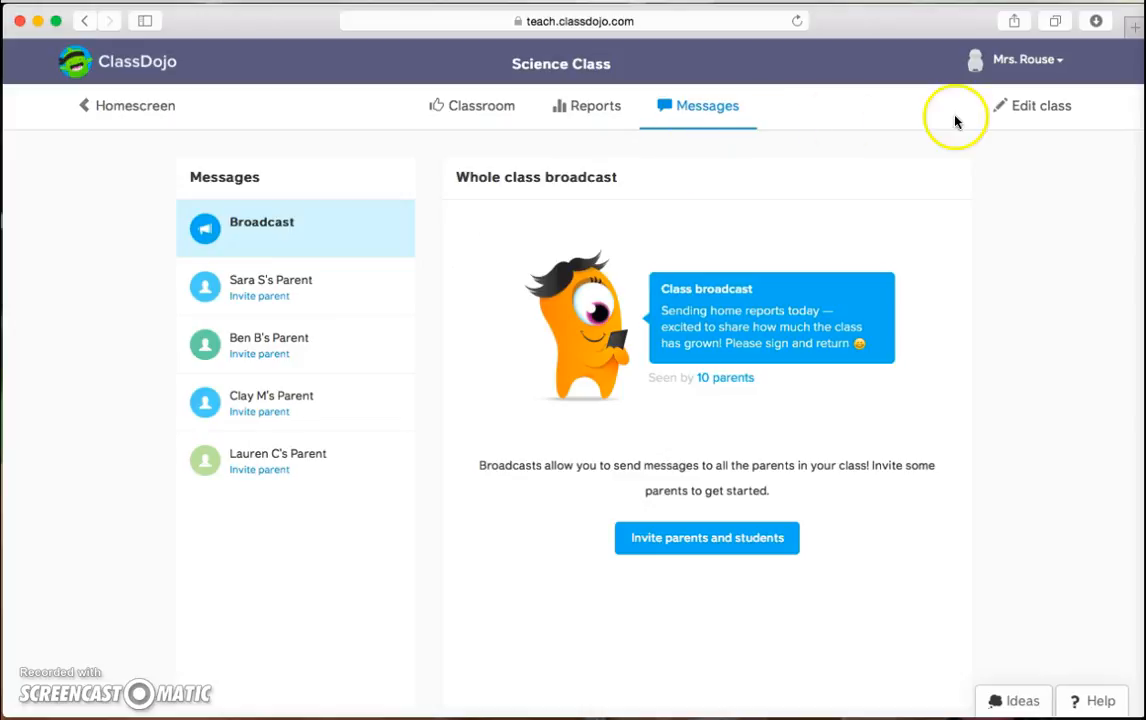
left_click(1038, 108)
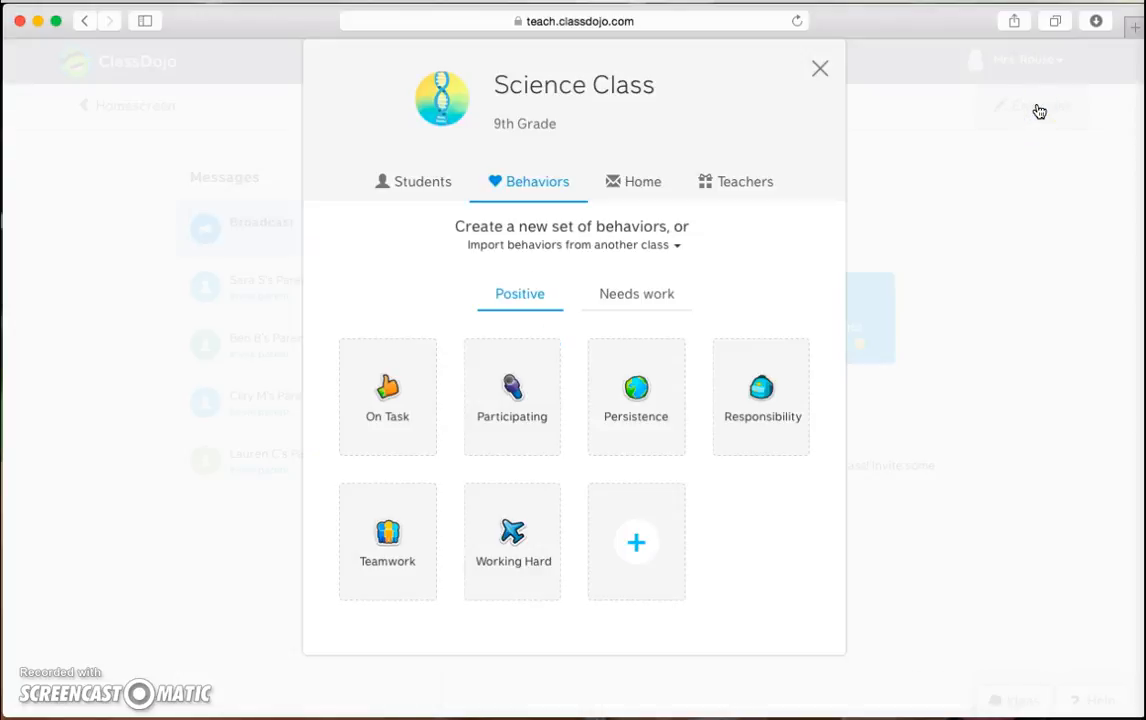
Browse the Students and Behaviors sections, ending on Home's parent invites for four students.
left_click(395, 187)
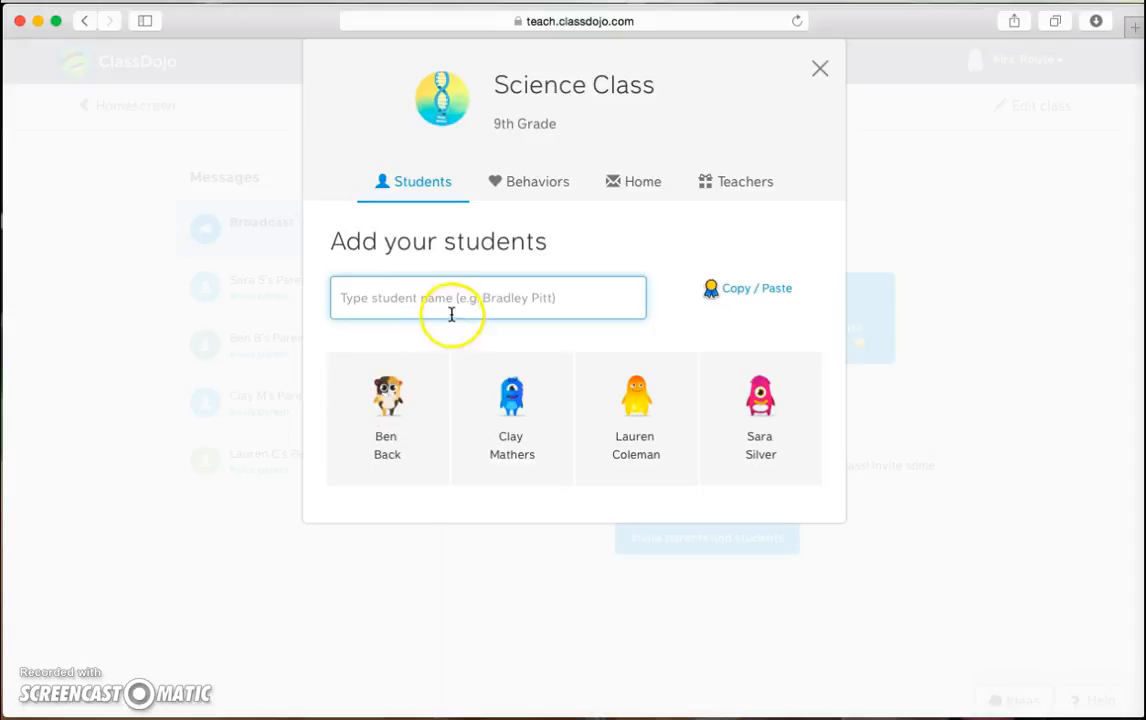
left_click(535, 192)
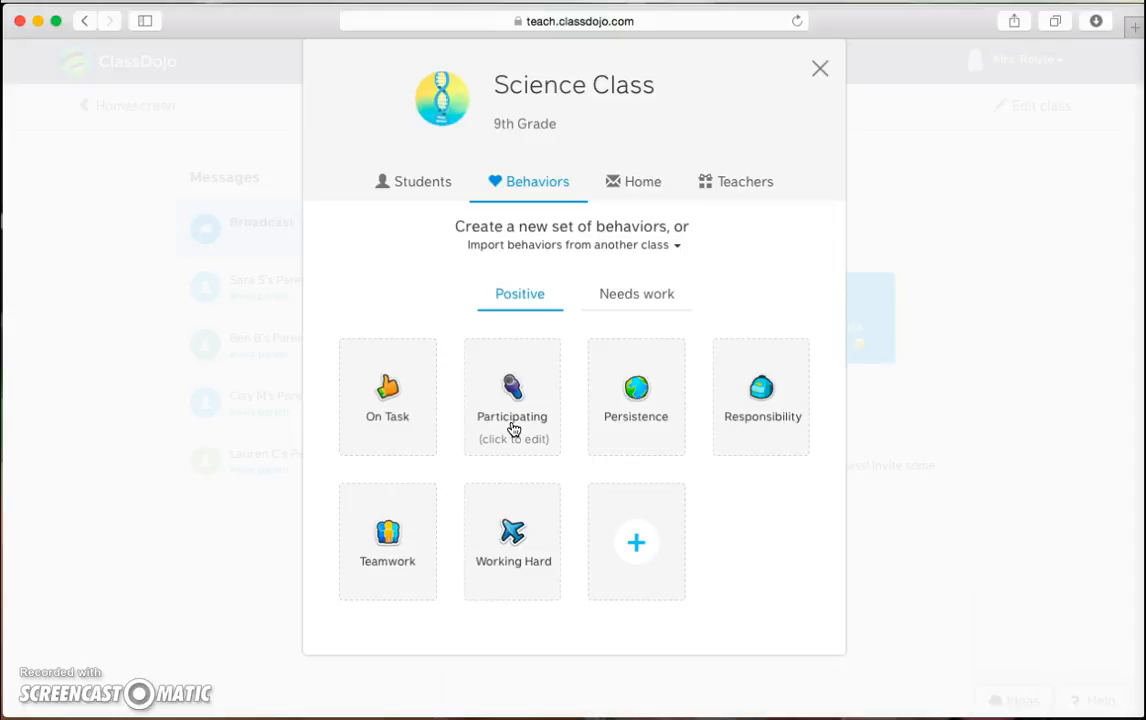
left_click(637, 183)
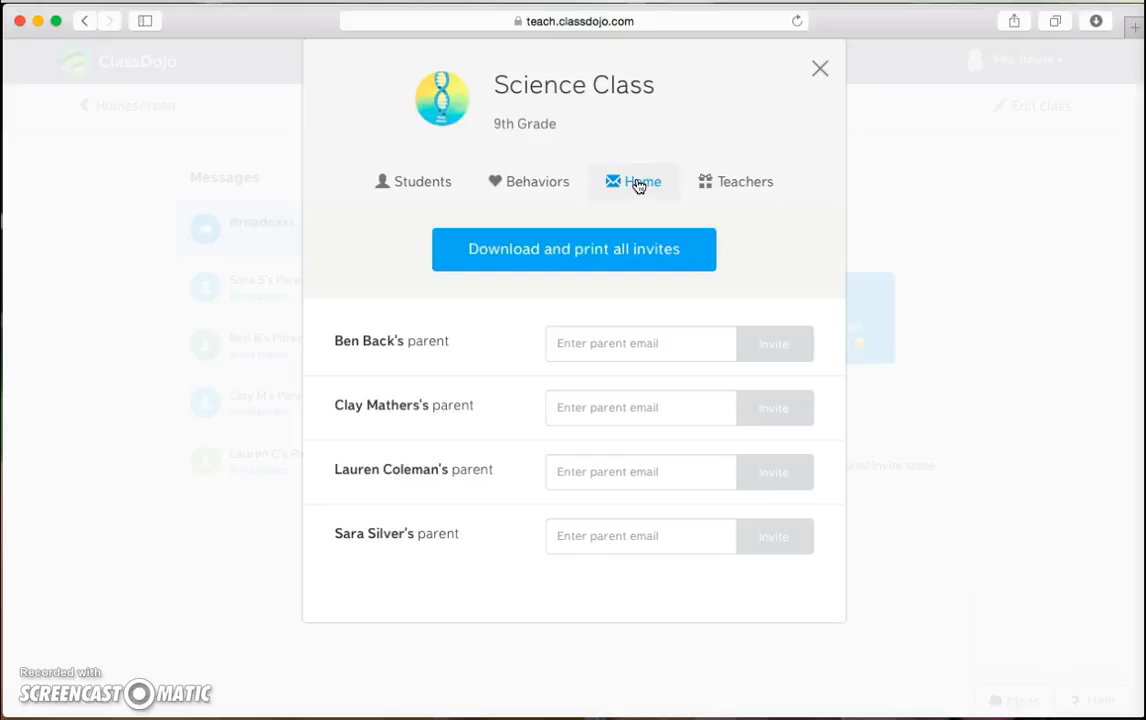
Switch to the Teachers section to see the co-teacher connection option.
left_click(715, 182)
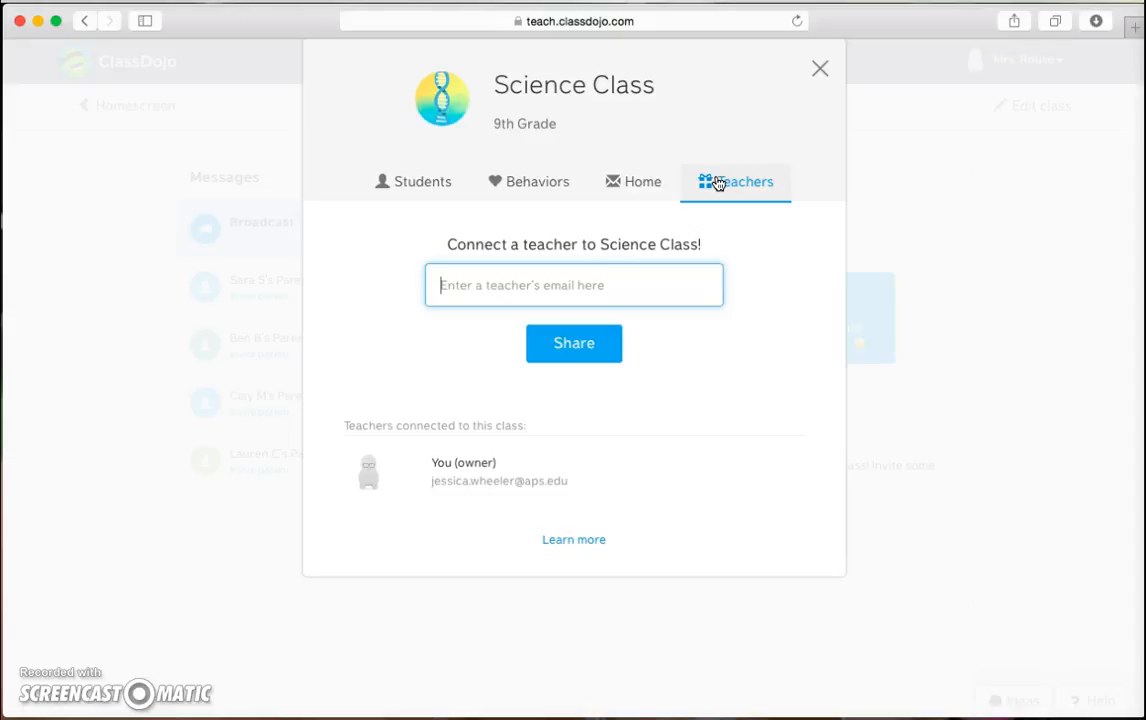
Close the Edit class window and return to the Homescreen of class cards.
left_click(820, 72)
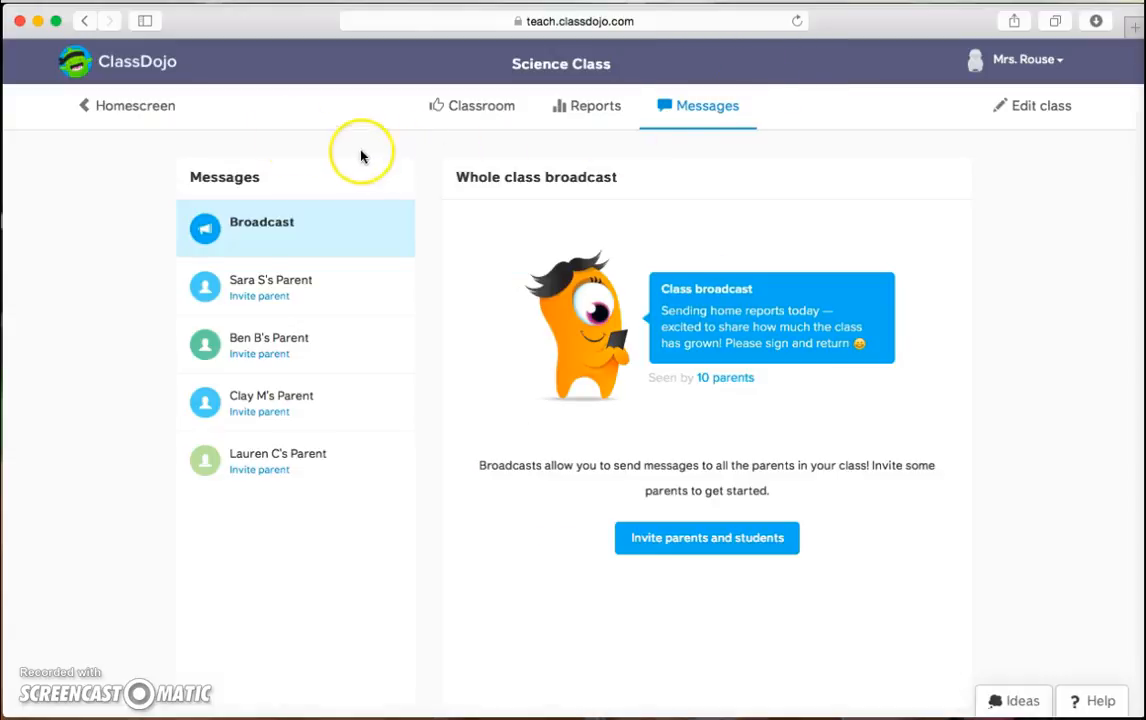
left_click(151, 111)
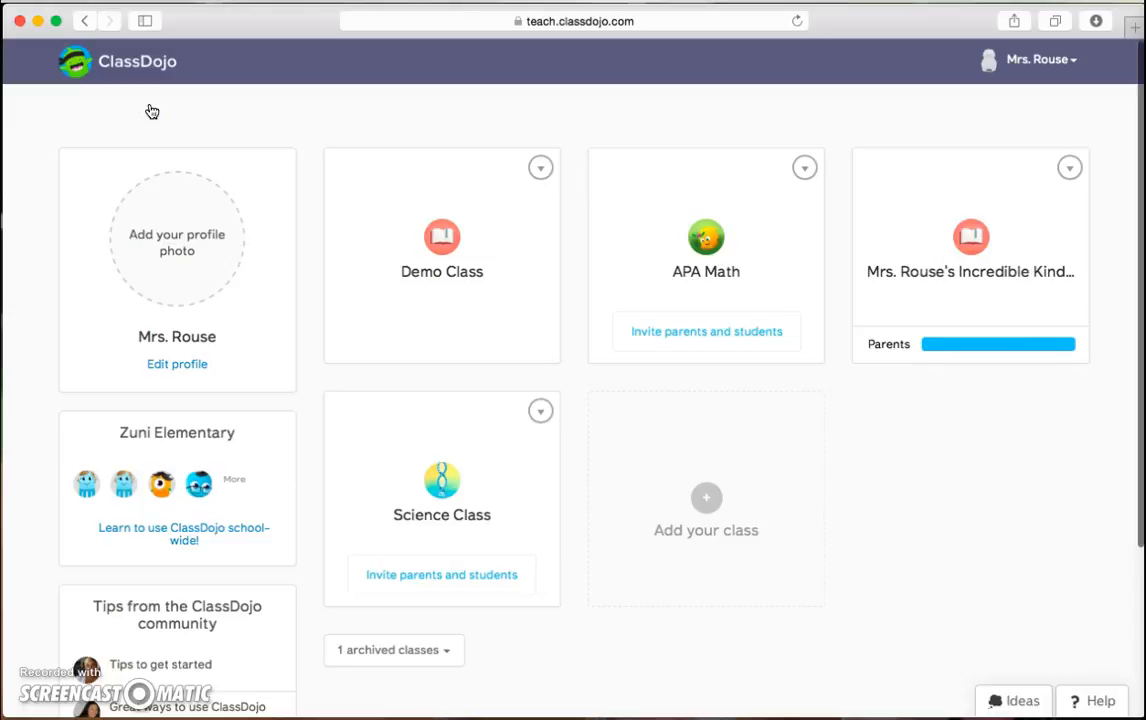